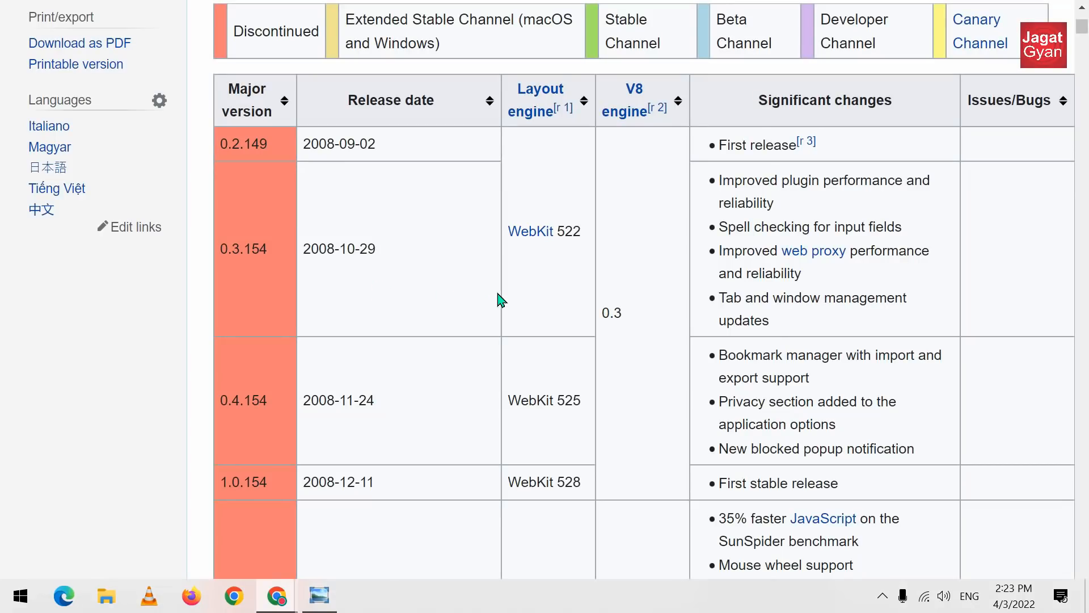
# Read through the Google Chrome version history table from the first release 0.2.149 to the entries of 2011 and 2012
pyautogui.scroll(3, 501, 300)
pyautogui.scroll(-1, 513, 295)
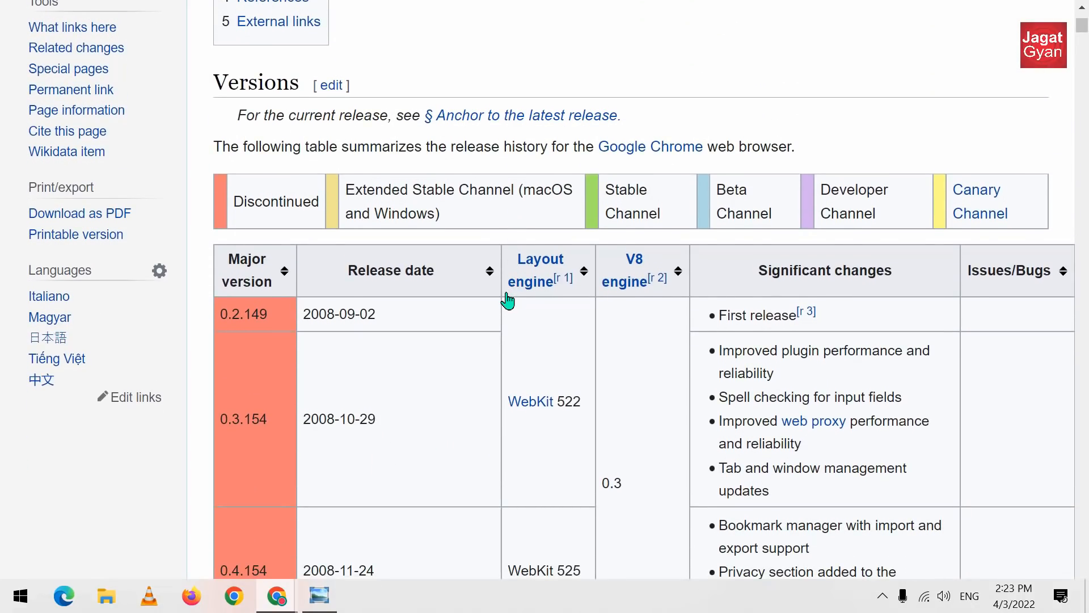
pyautogui.scroll(-1, 506, 300)
pyautogui.scroll(1, 497, 305)
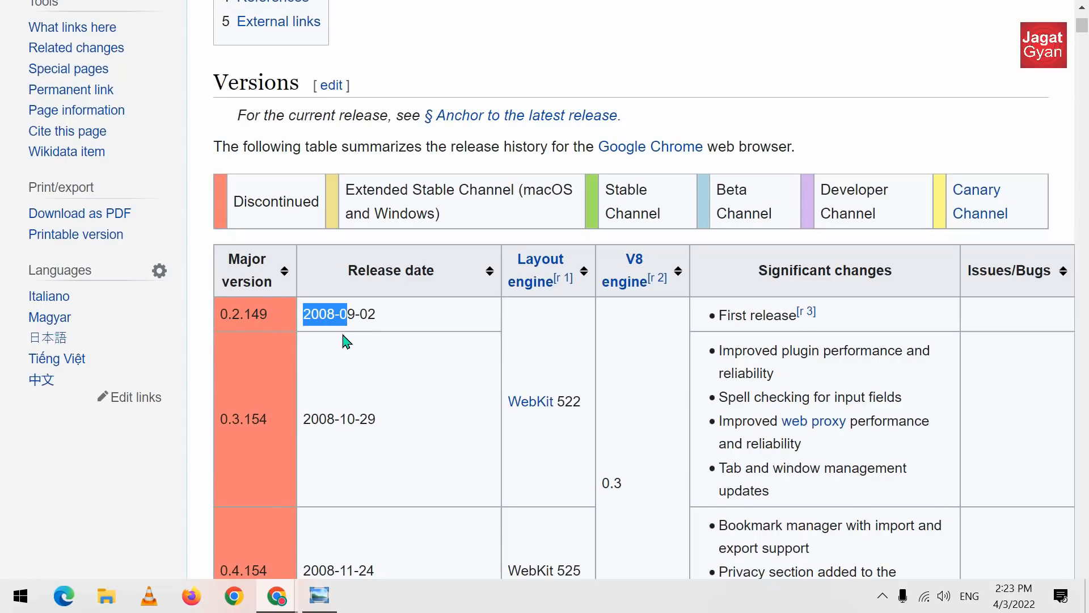
pyautogui.scroll(-15, 345, 341)
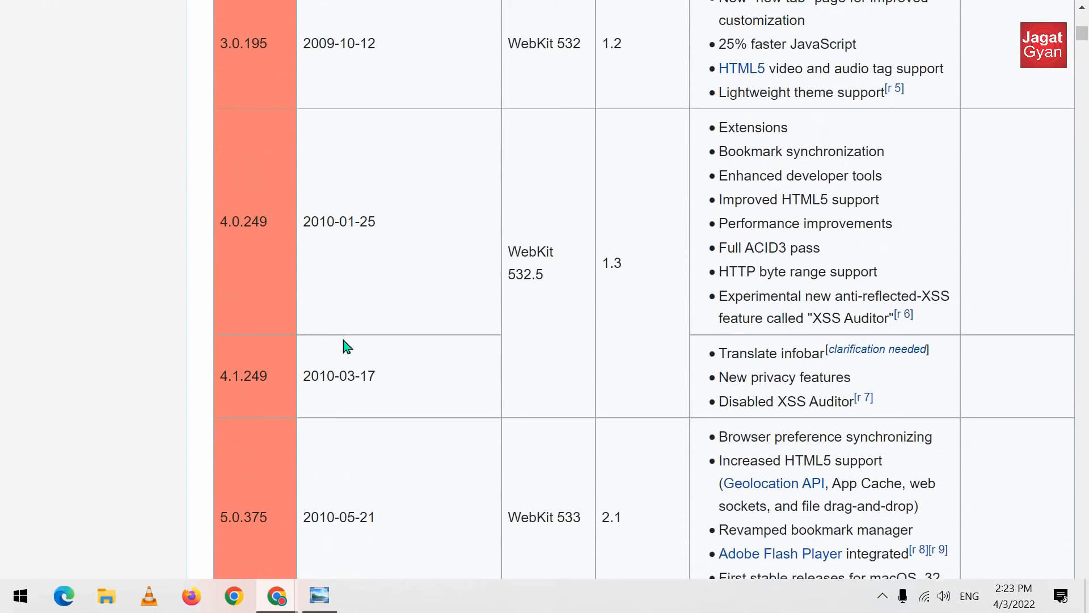
pyautogui.scroll(-20, 345, 341)
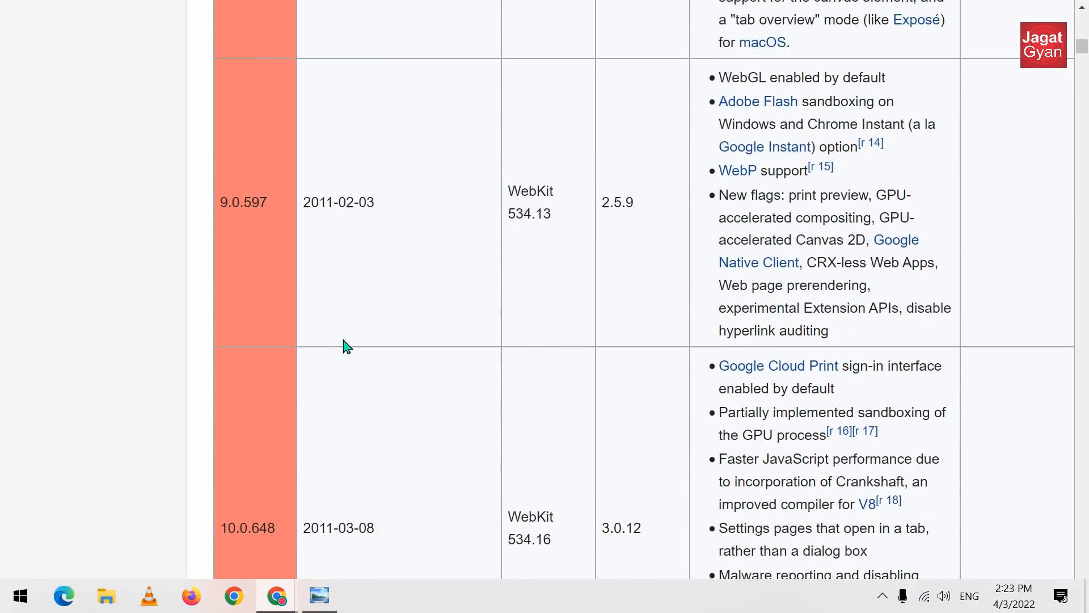
pyautogui.scroll(-20, 346, 345)
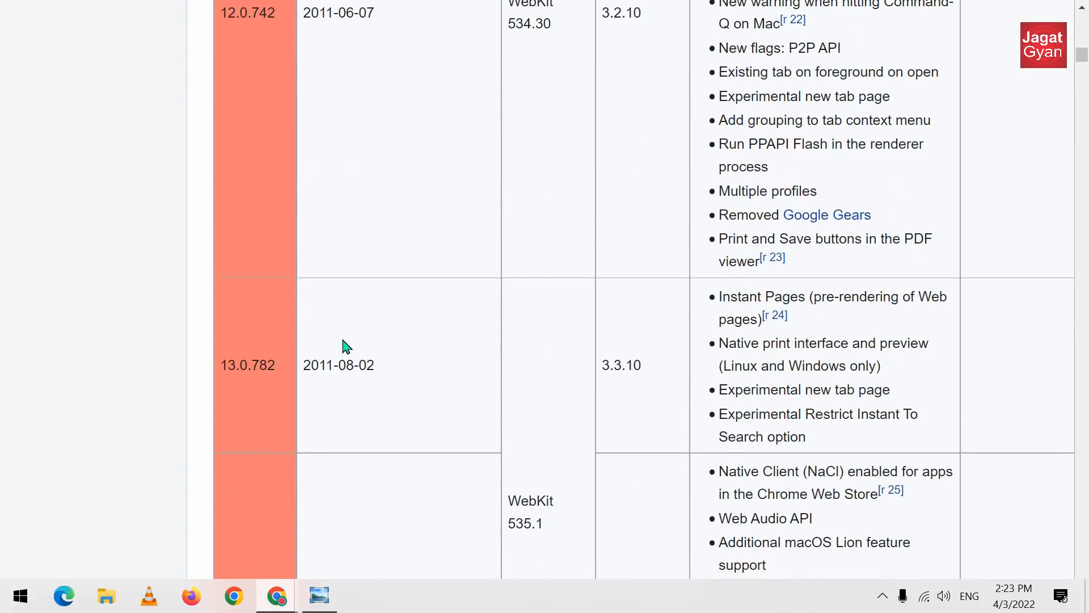
pyautogui.scroll(-6, 346, 345)
pyautogui.moveTo(217, 270); pyautogui.dragTo(231, 272)
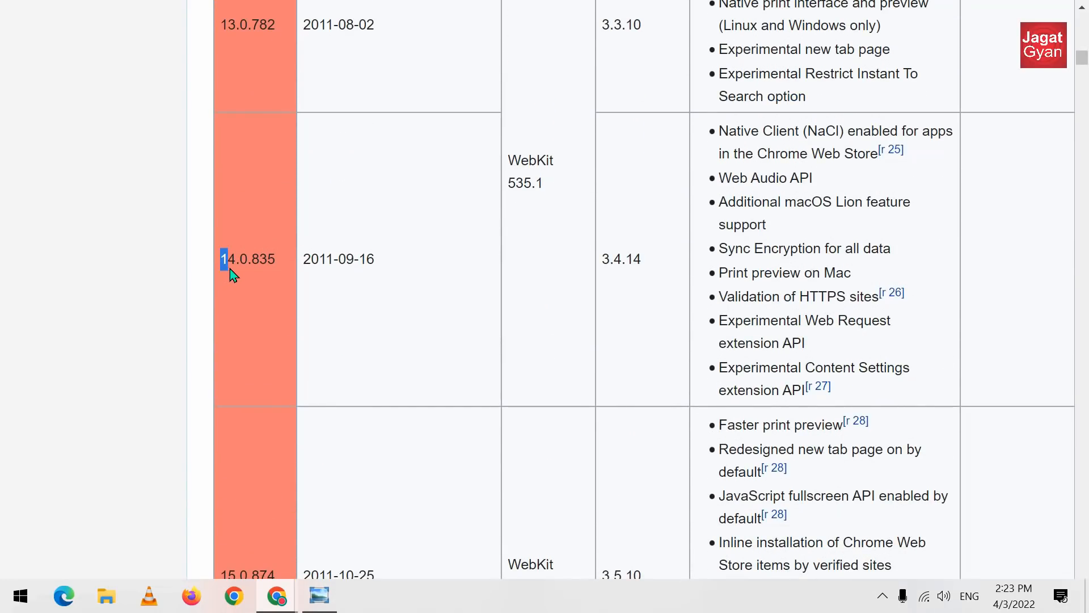
pyautogui.scroll(-3, 273, 297)
pyautogui.moveTo(216, 420); pyautogui.dragTo(227, 409)
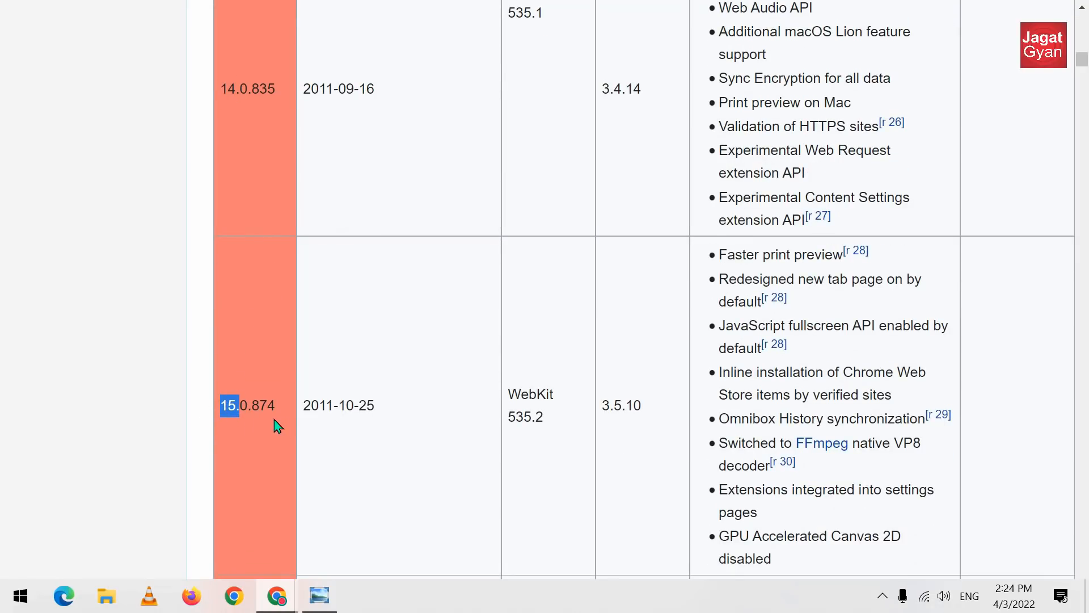
pyautogui.scroll(-20, 274, 419)
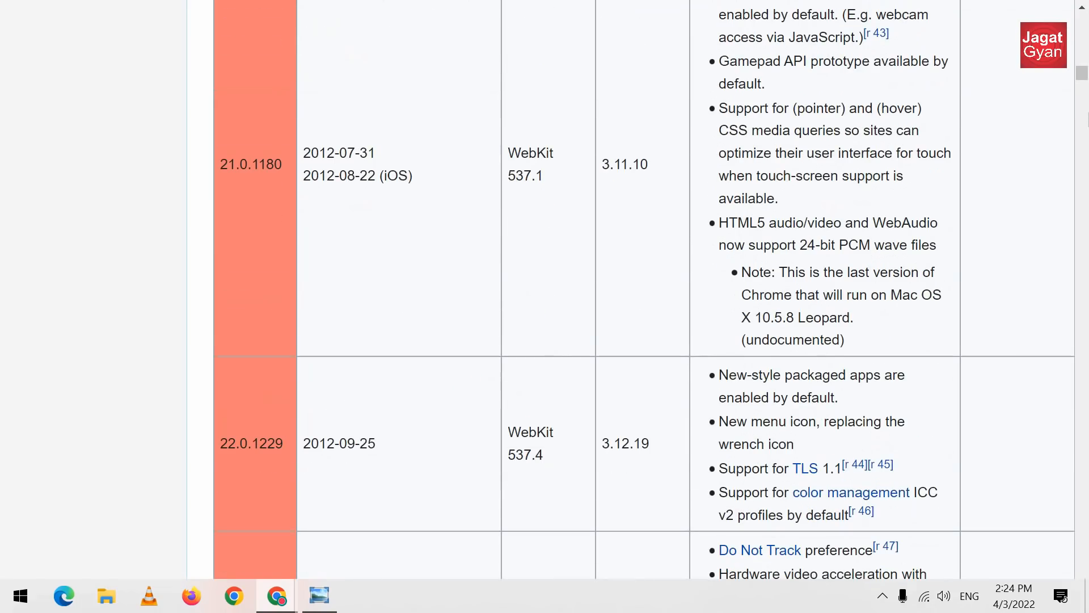
# Examine the release dates and significant changes of versions 99.0.4844 and 100.0.4896 in the version history table
pyautogui.moveTo(1083, 82); pyautogui.dragTo(1082, 497)
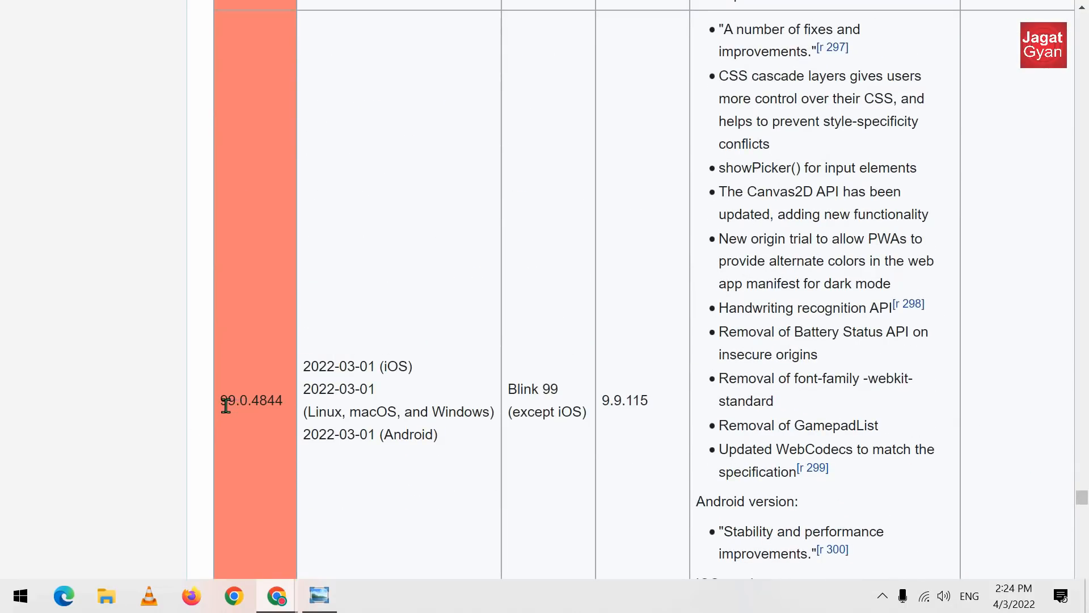
pyautogui.moveTo(218, 406); pyautogui.dragTo(244, 406)
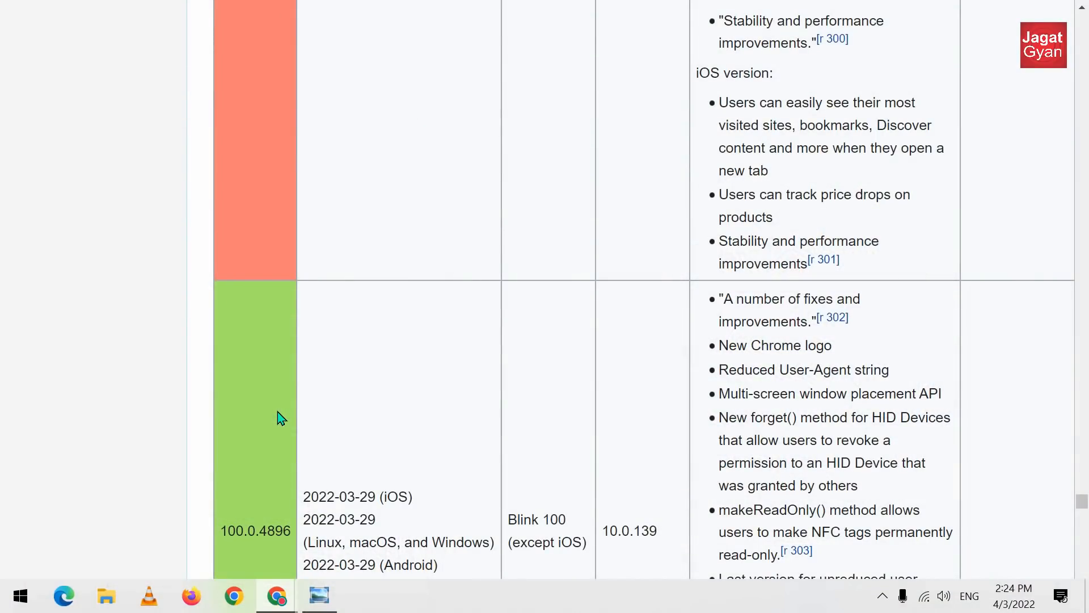
pyautogui.scroll(-3, 281, 418)
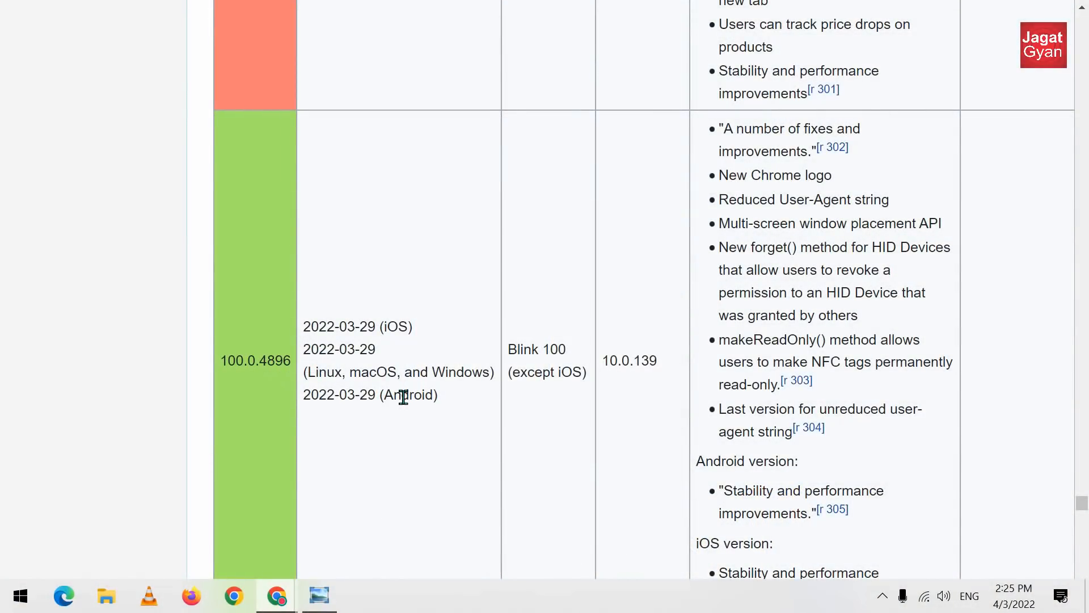
pyautogui.scroll(-3, 403, 397)
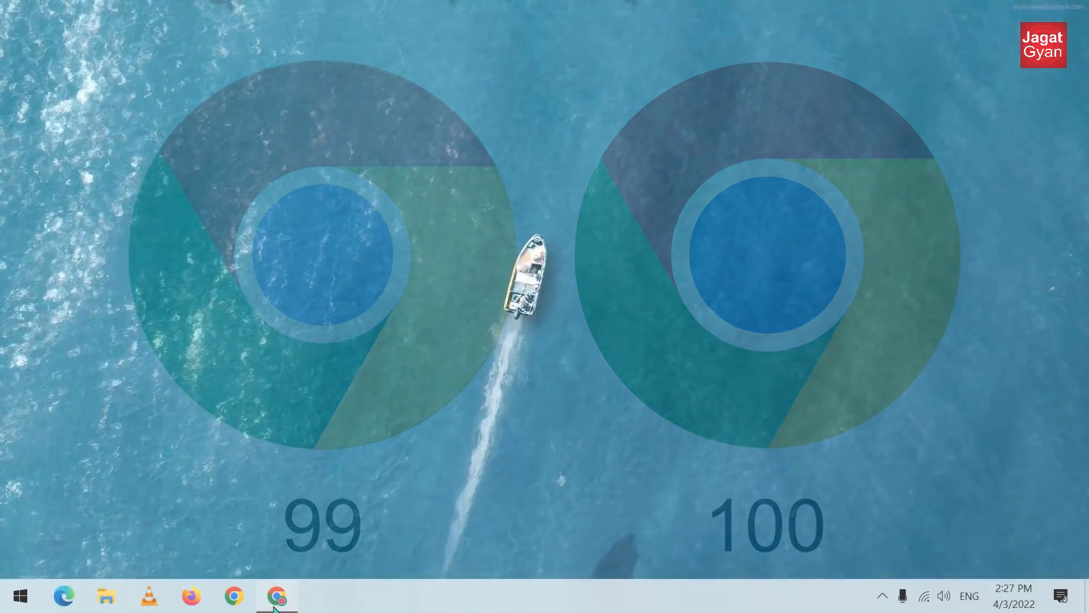
# Bring up the browser window, play the Cadillacs and Dinosaurs YouTube video, and mute and unmute its tab twice
pyautogui.click(275, 604)
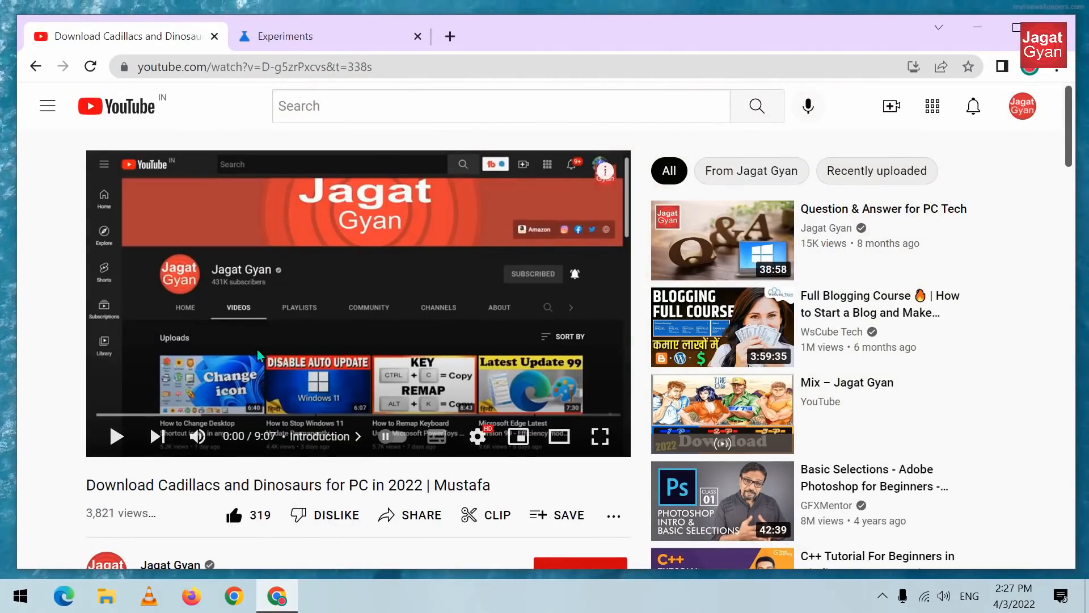
pyautogui.click(216, 301)
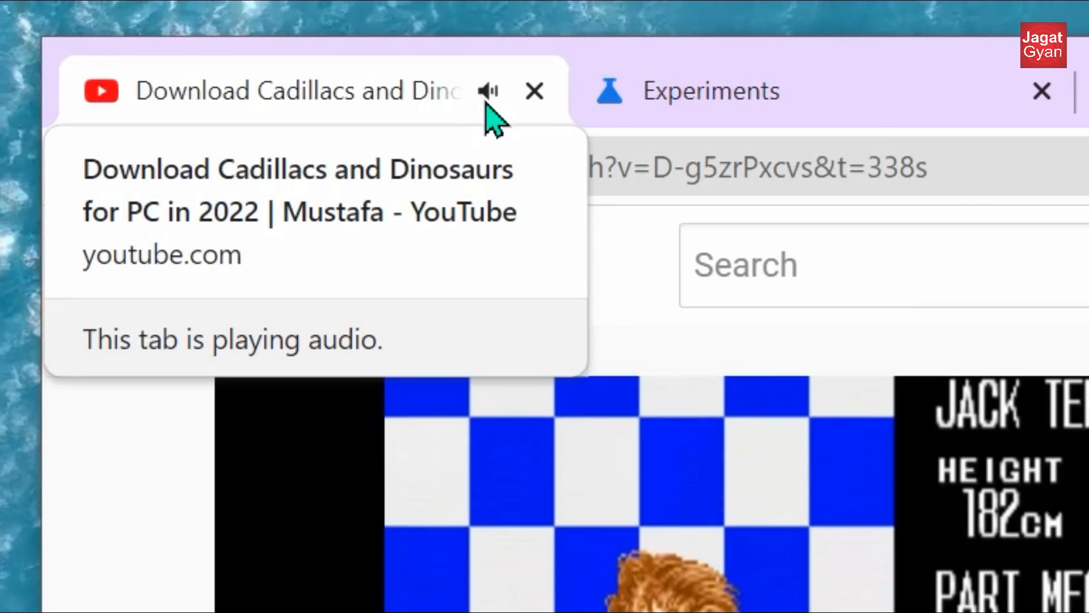
pyautogui.click(486, 102)
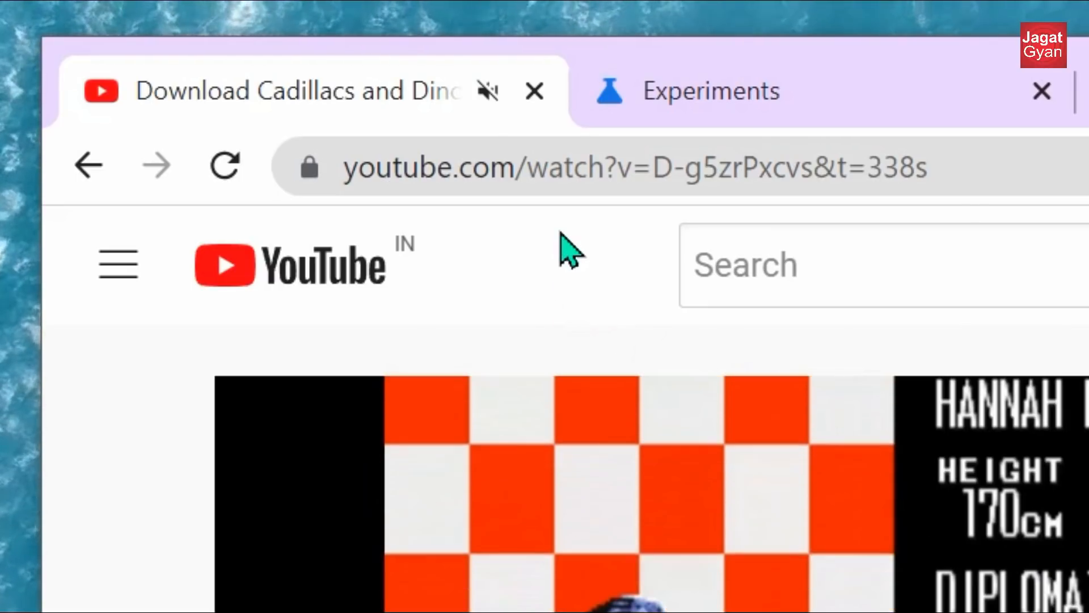
pyautogui.click(486, 86)
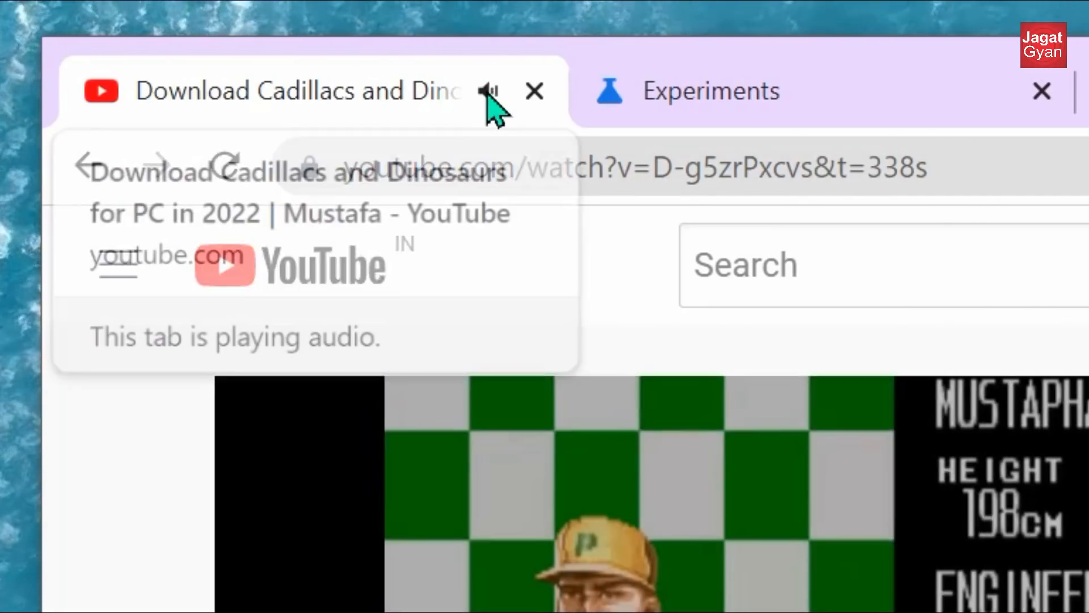
pyautogui.click(486, 86)
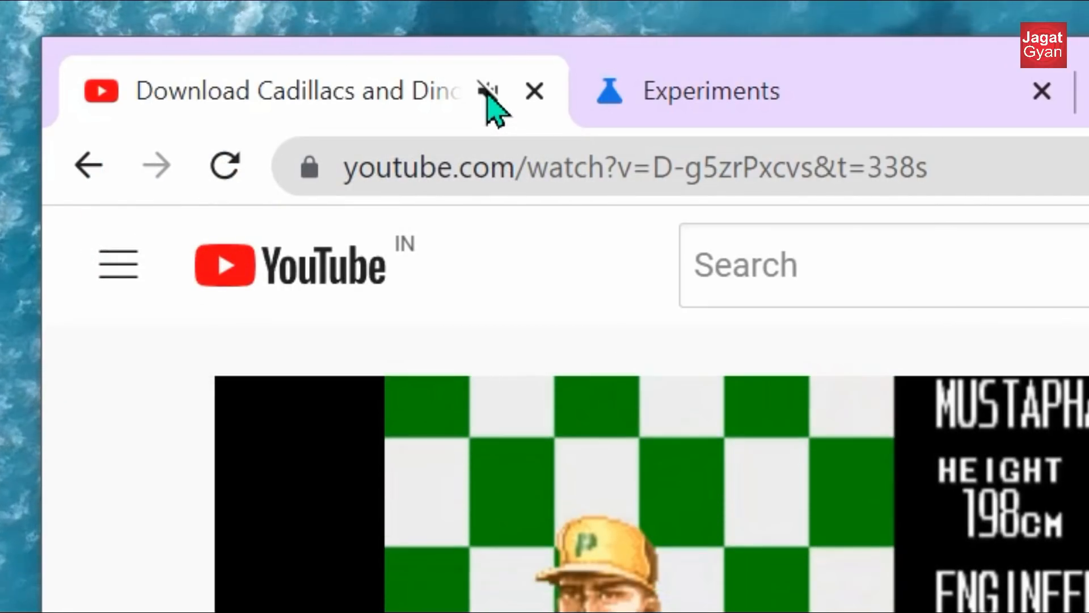
pyautogui.click(487, 89)
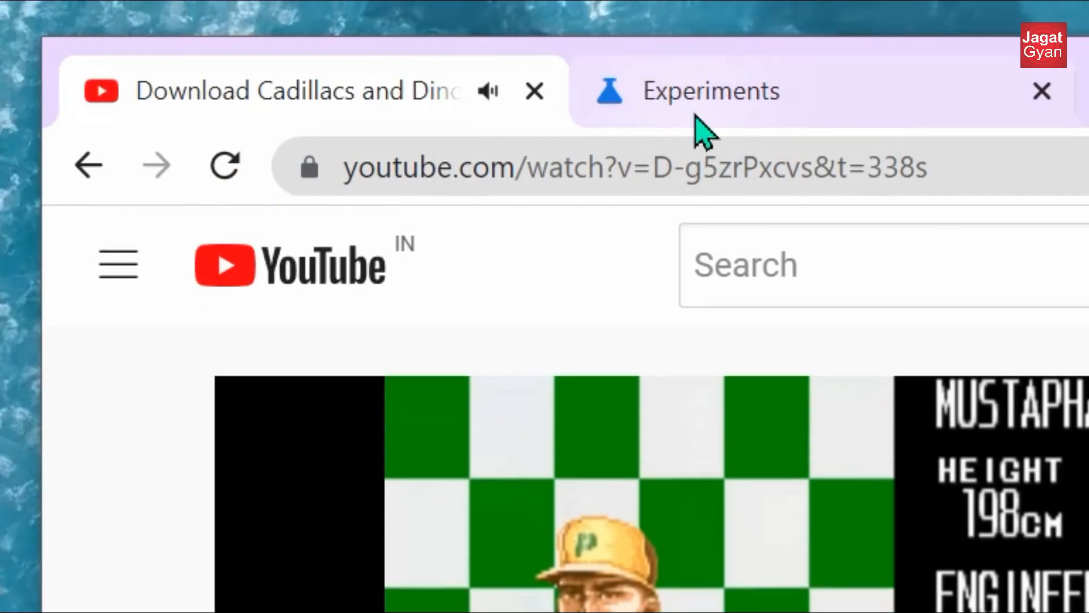
# Search the chrome://flags Experiments page for "tab audio" and set Tab audio muting UI control to Enabled
pyautogui.click(722, 111)
pyautogui.moveTo(731, 161); pyautogui.dragTo(434, 190)
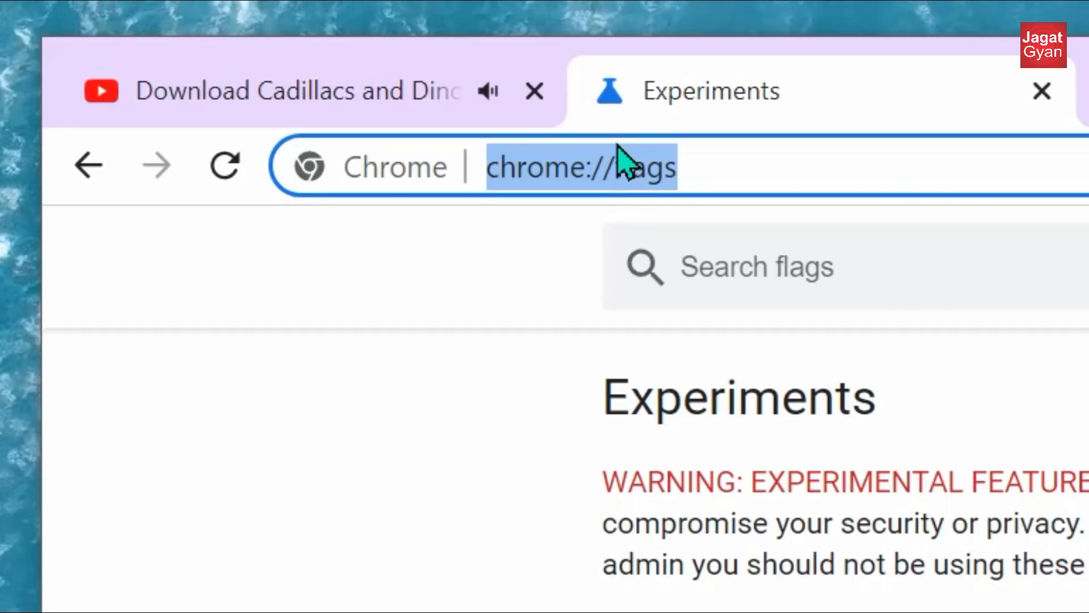
pyautogui.click(825, 293)
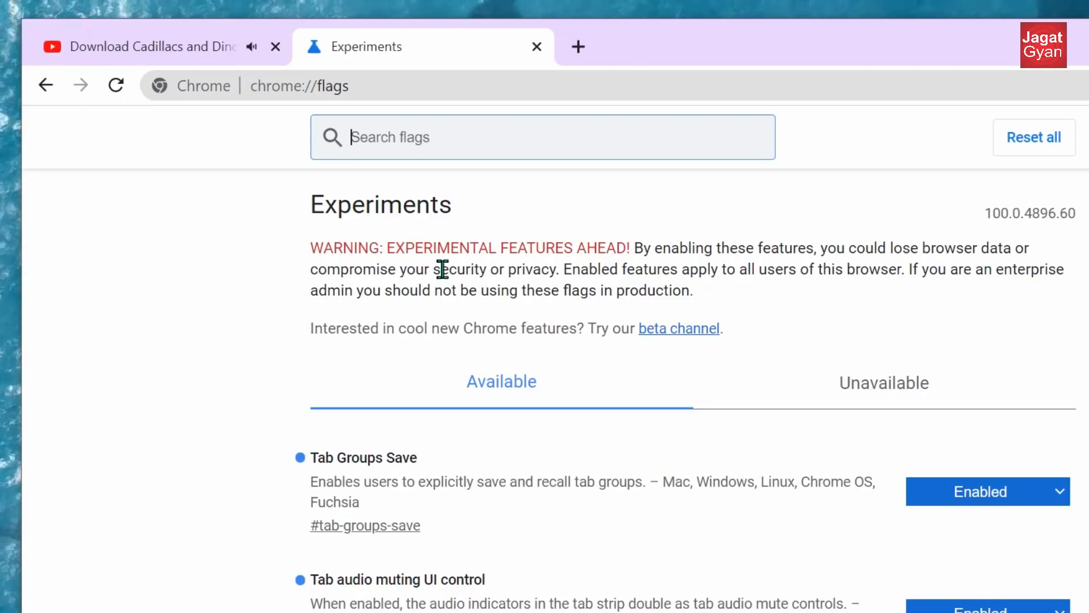
pyautogui.write('tab ')
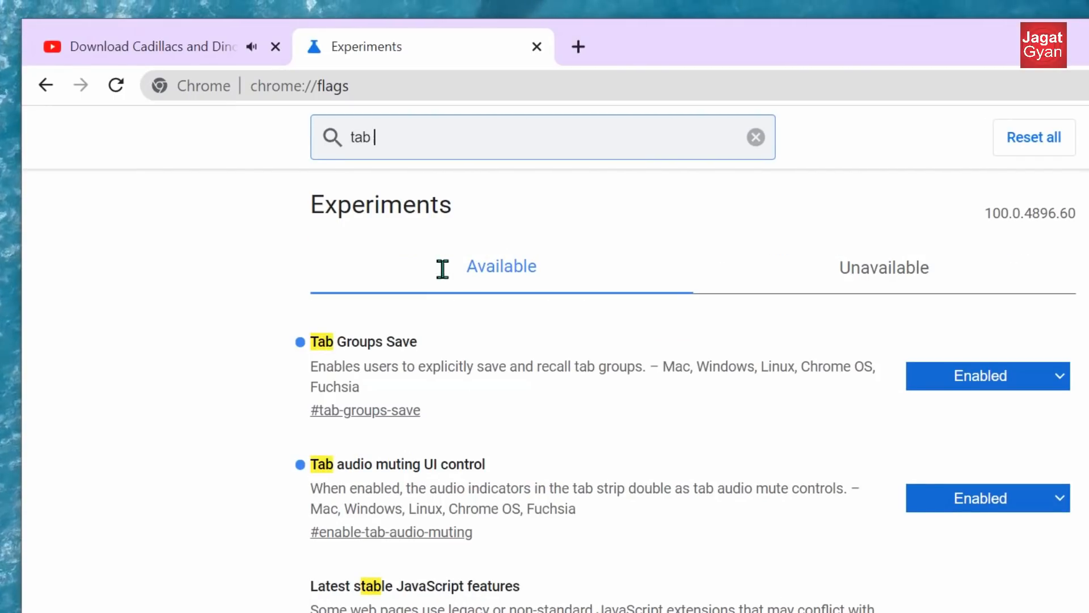
pyautogui.write('audio')
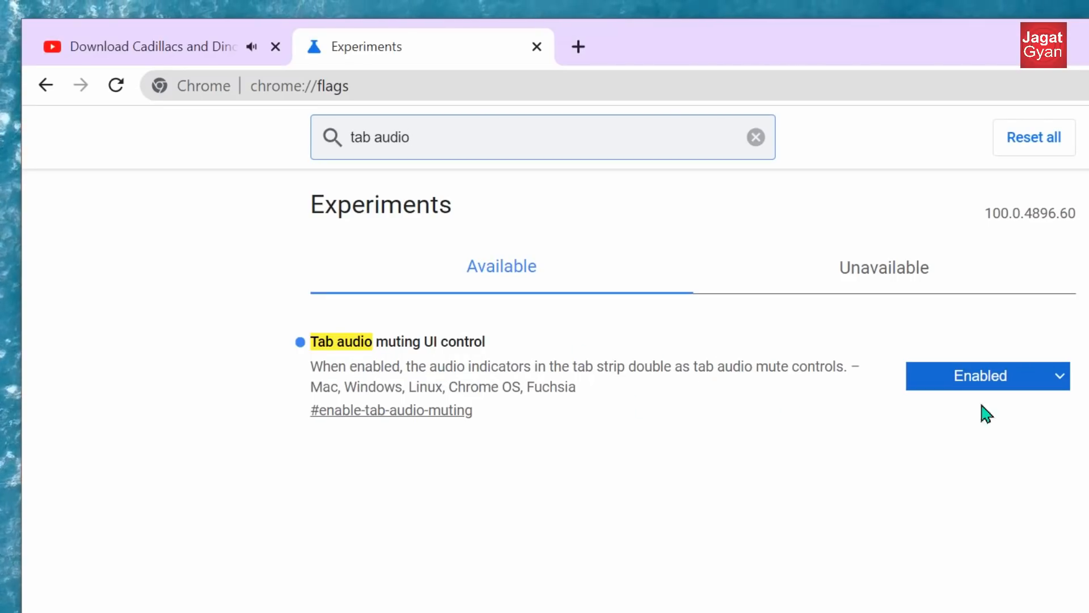
pyautogui.click(1060, 385)
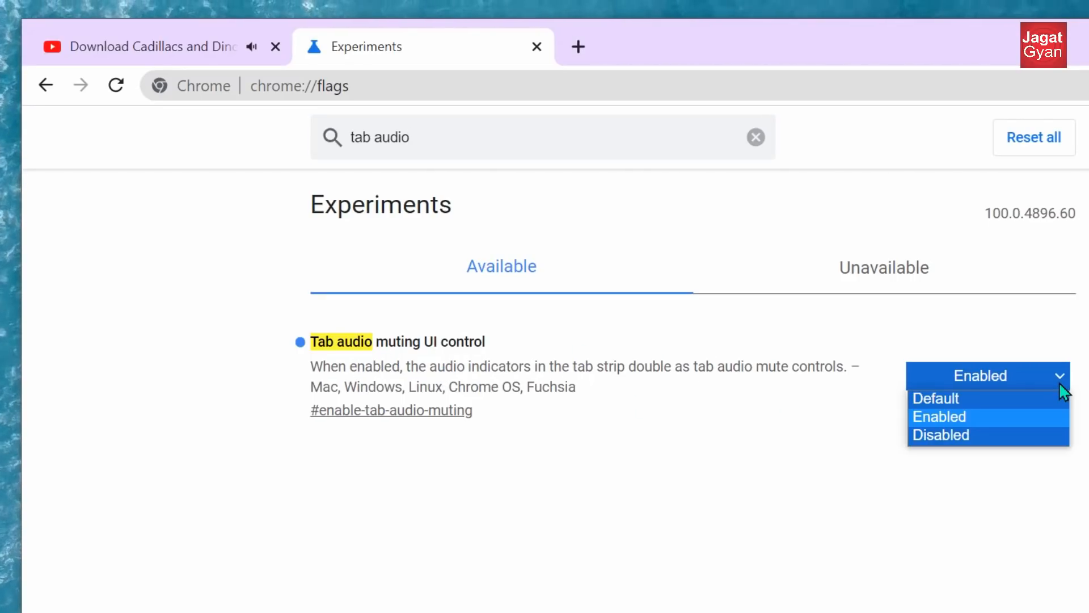
pyautogui.click(928, 416)
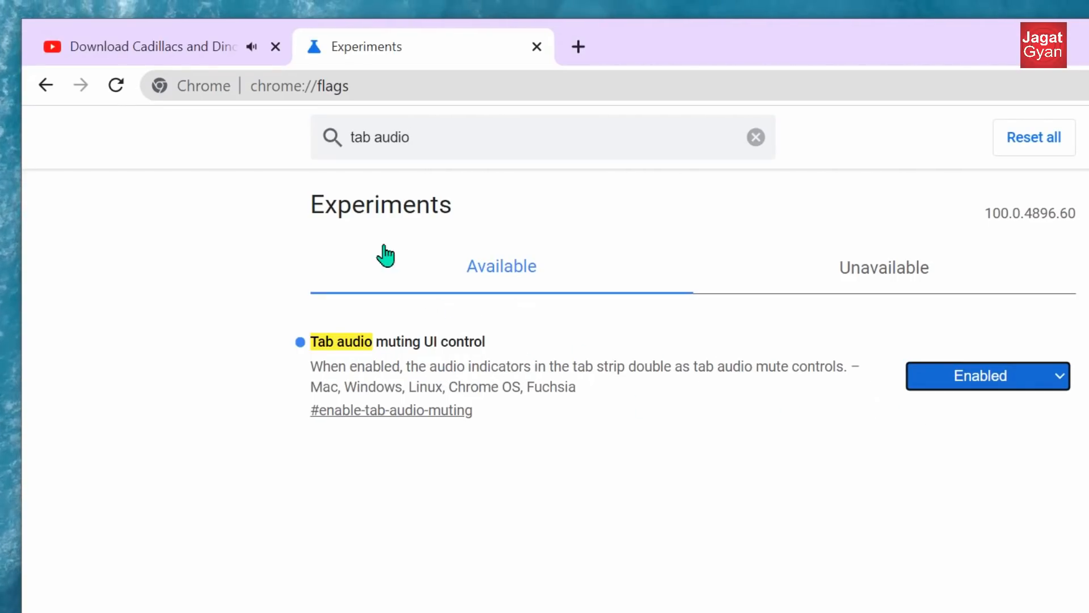
# Mute and unmute the playing YouTube video's tab, and return to the Experiments page
pyautogui.click(188, 44)
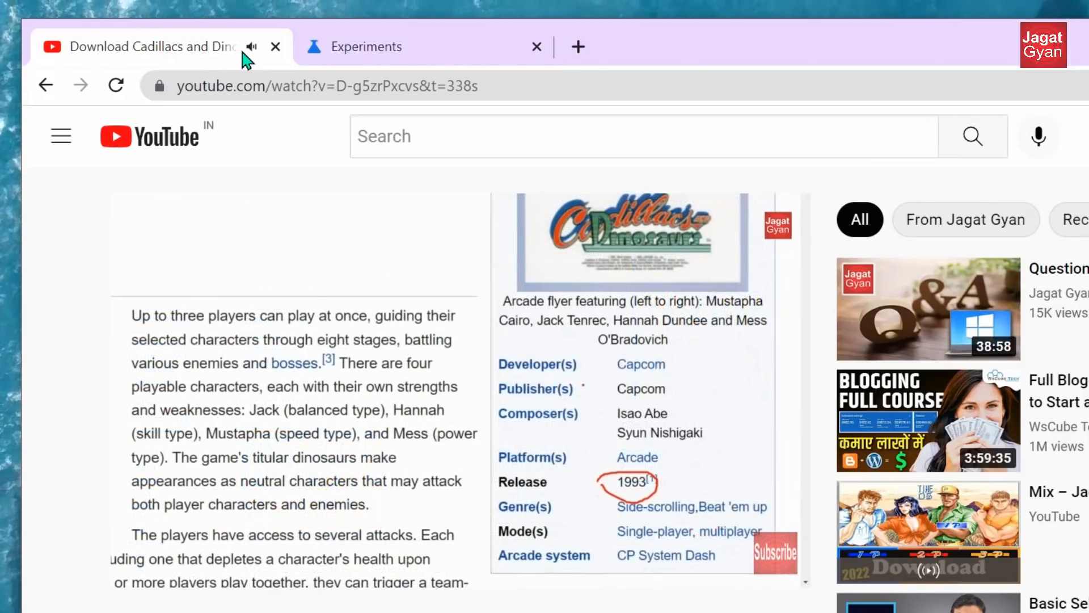
pyautogui.click(251, 48)
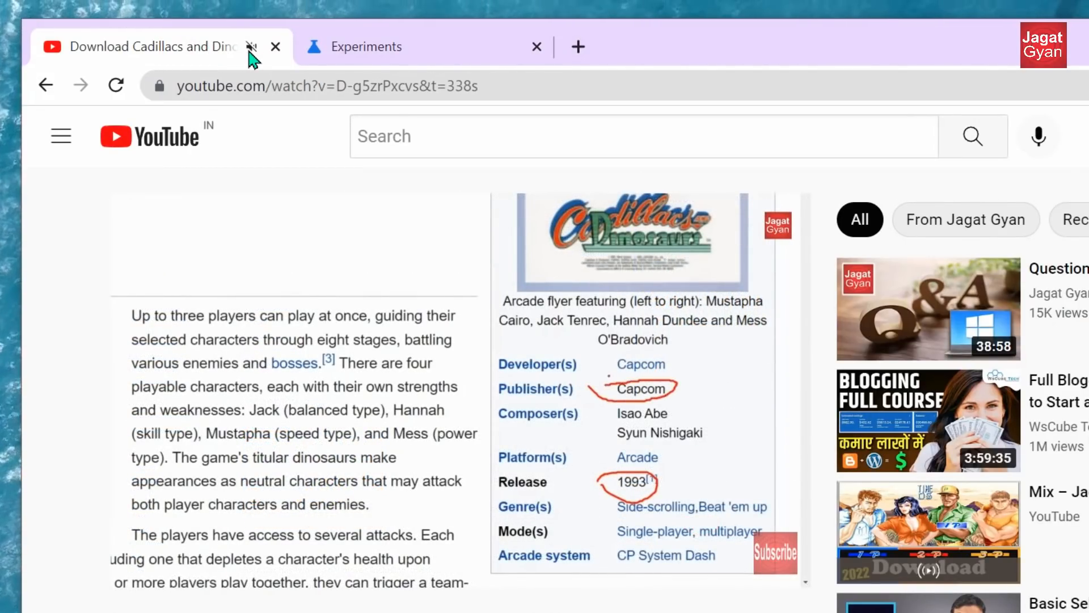
pyautogui.click(251, 48)
pyautogui.click(369, 51)
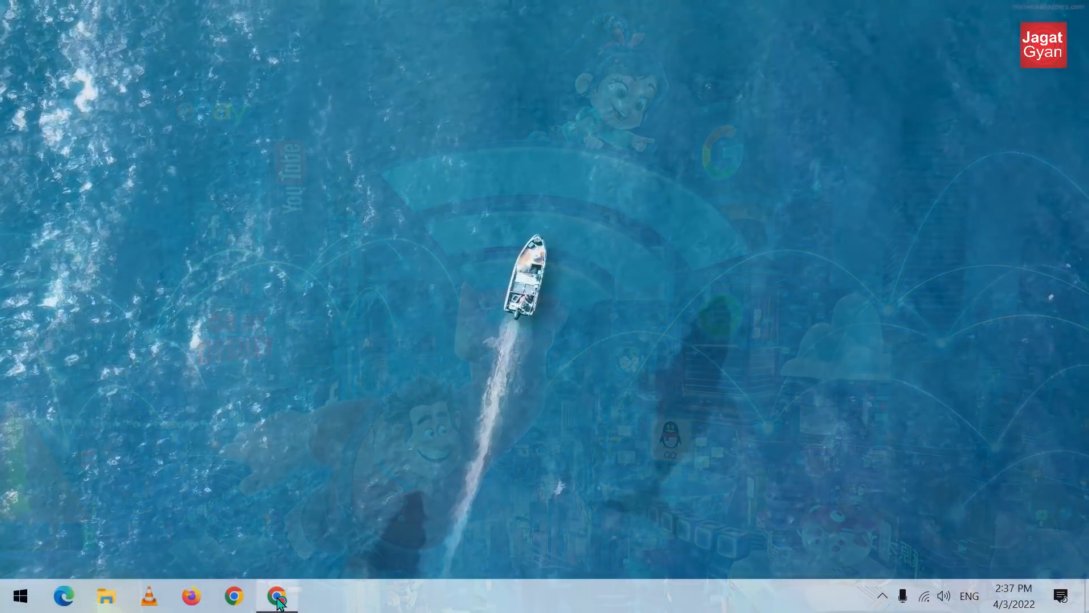
# Bring up the browser window with the Twitter page and switch twice to the open Facebook page through Search Tabs
pyautogui.click(277, 596)
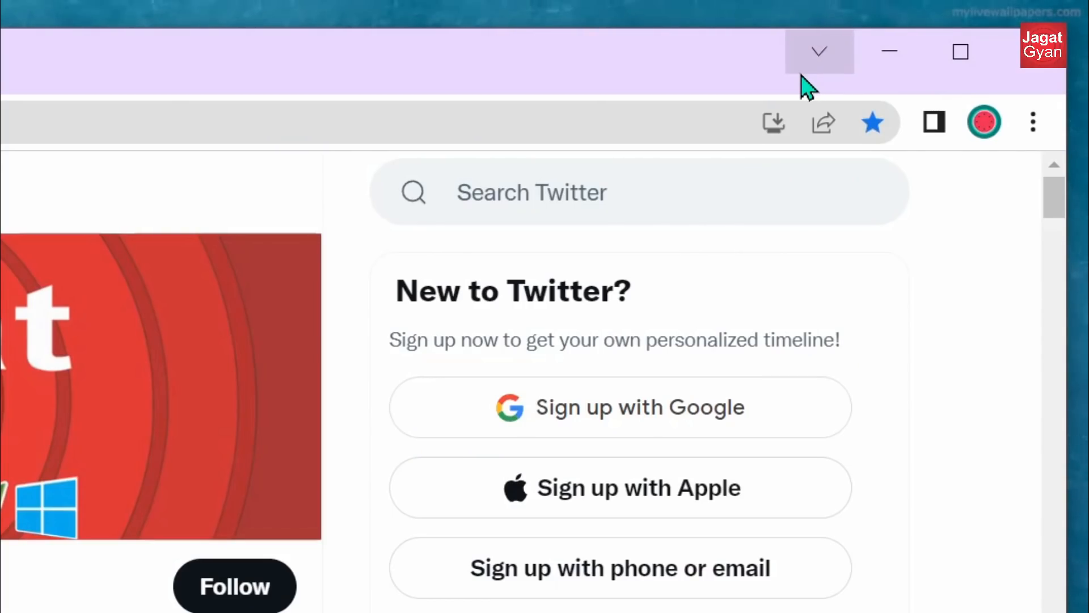
pyautogui.click(802, 73)
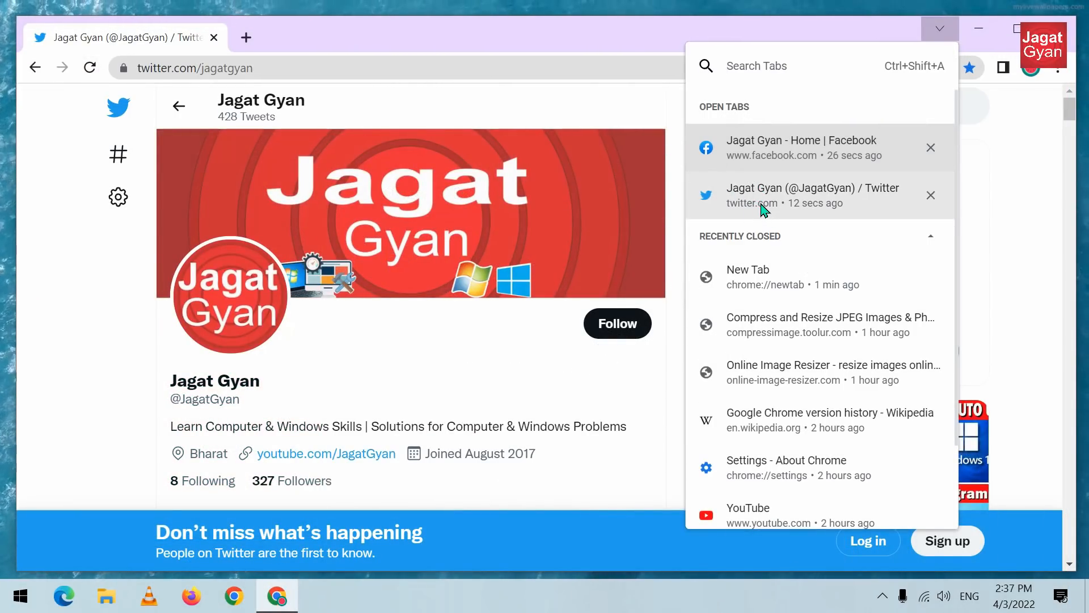
pyautogui.click(753, 169)
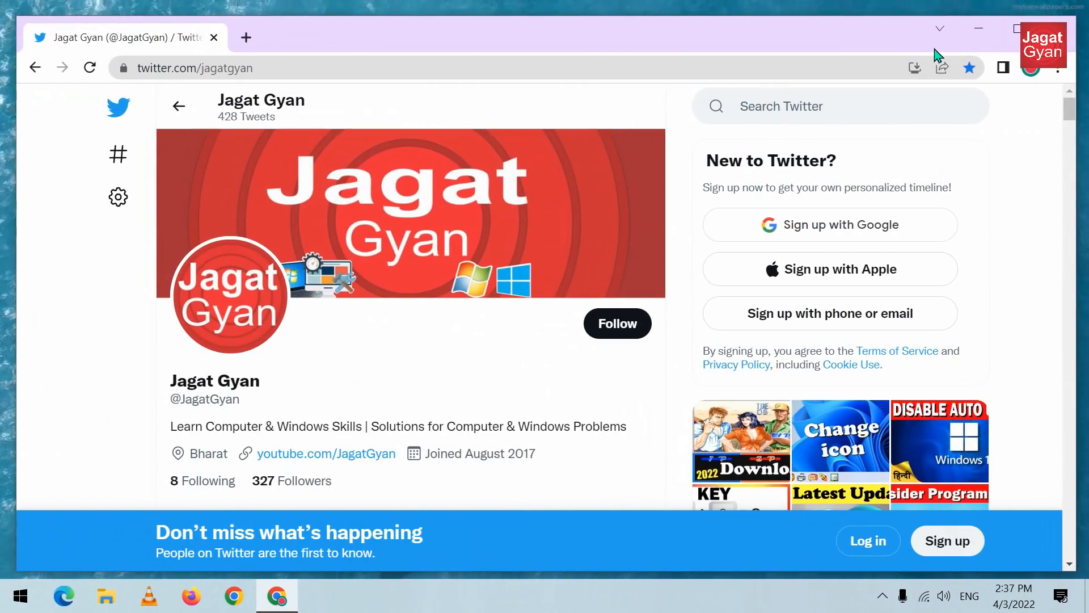
pyautogui.click(940, 28)
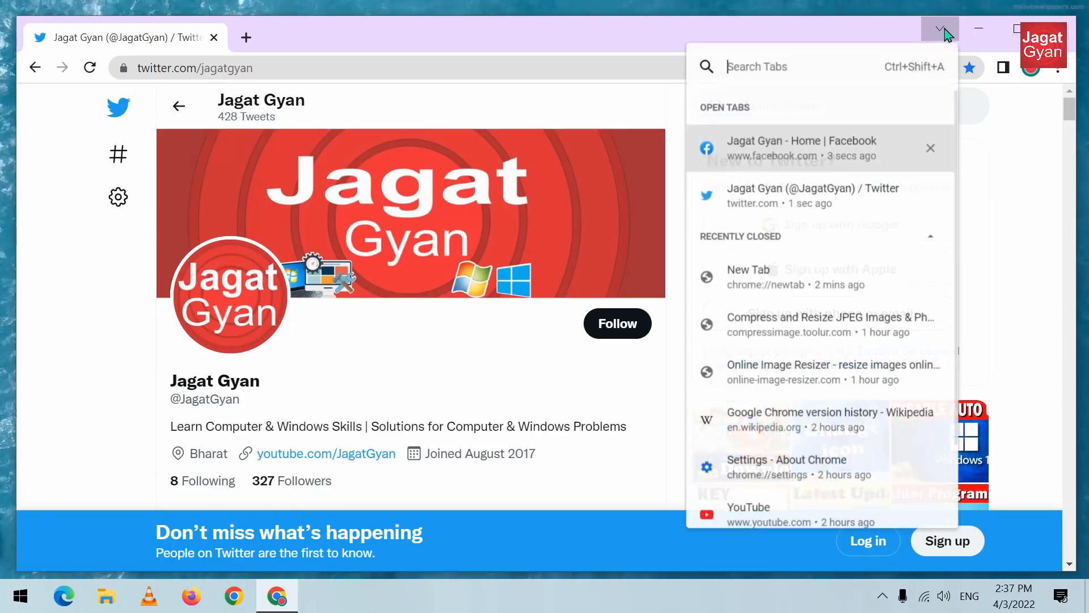
pyautogui.click(828, 161)
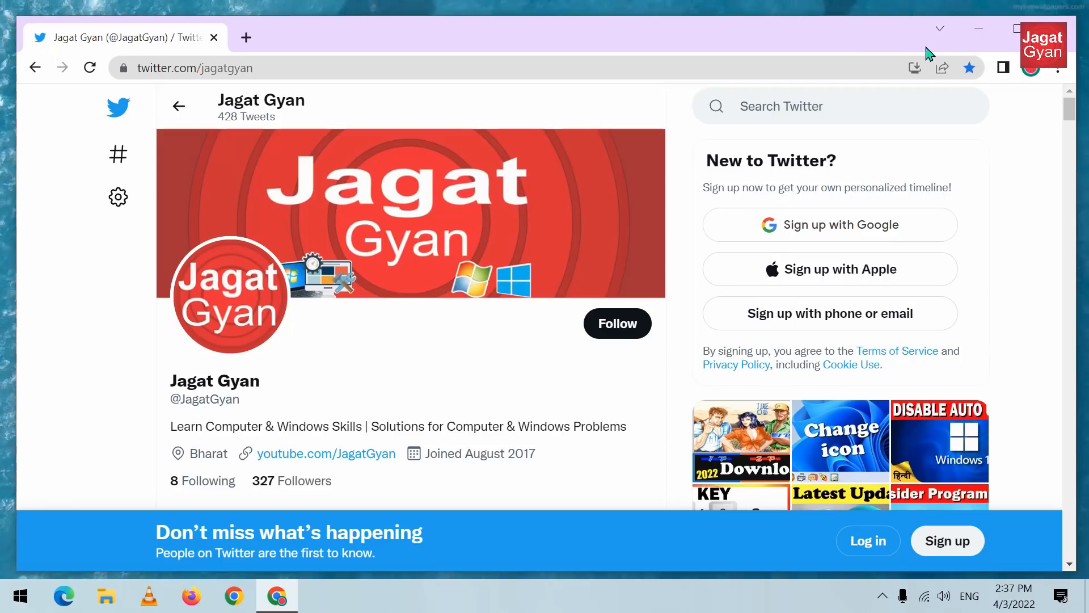
# Reopen the recently closed Google Chrome version history page through Search Tabs, and open a new tab
pyautogui.click(938, 34)
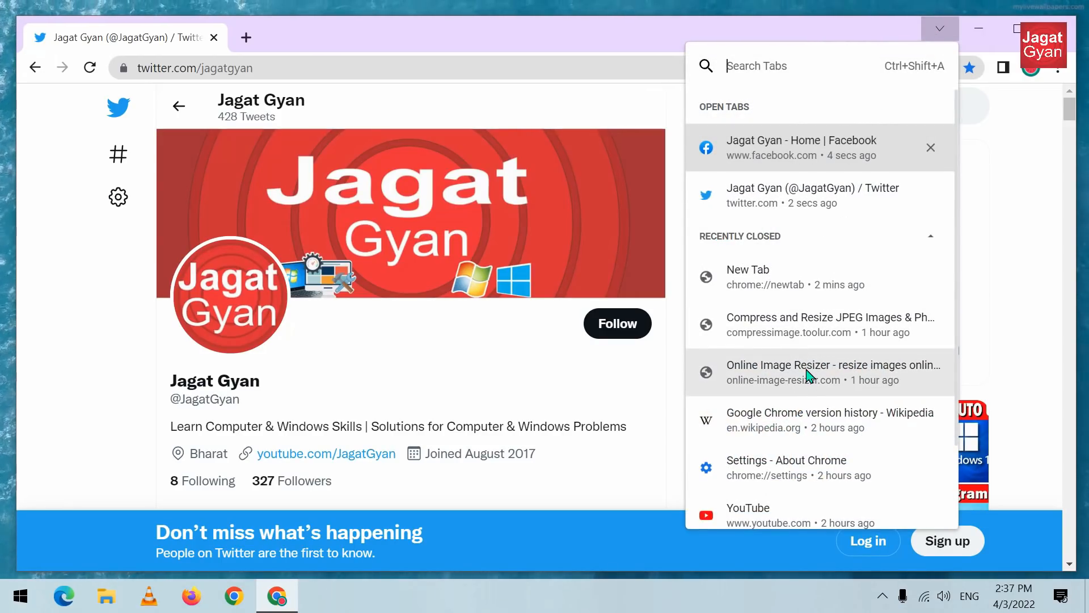
pyautogui.click(796, 416)
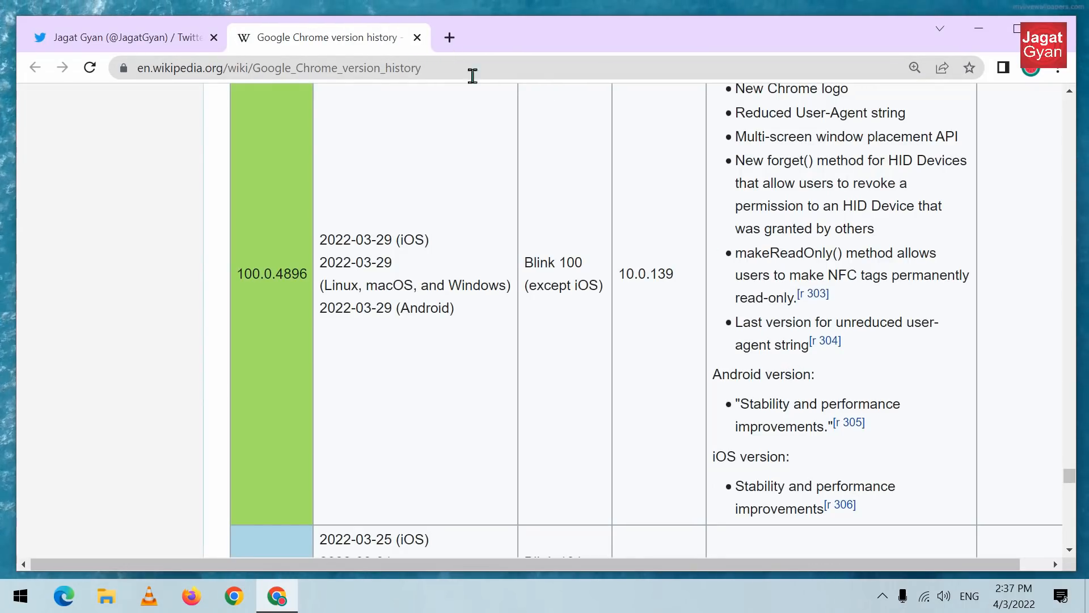
pyautogui.click(450, 38)
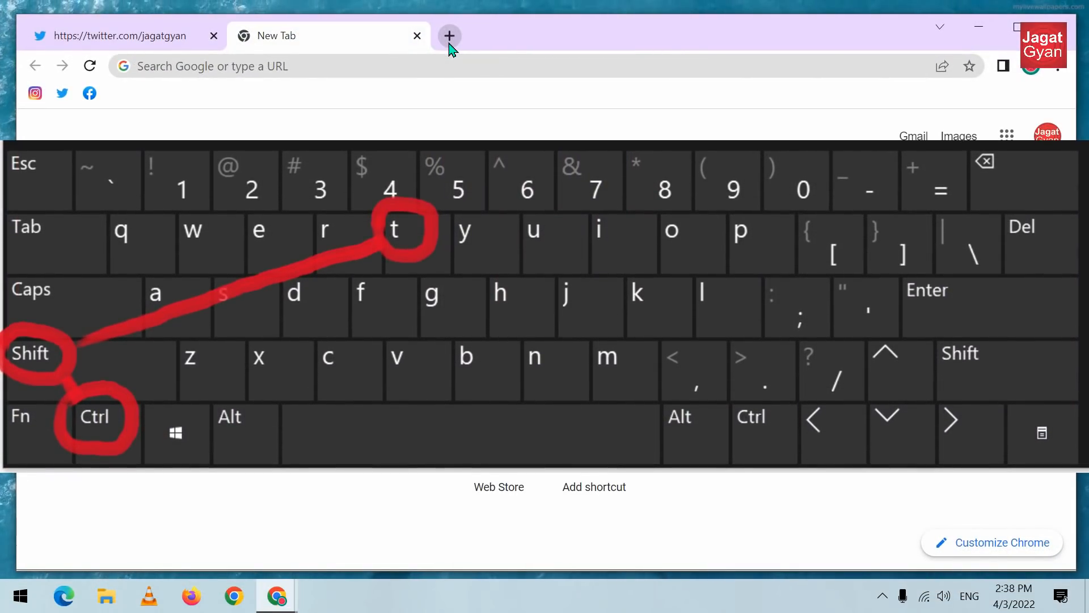
# Reopen the last closed tab, and run the Chrome safety check from a new window's address bar using "safety check"
pyautogui.hotkey('ctrl', 'shift', 't')
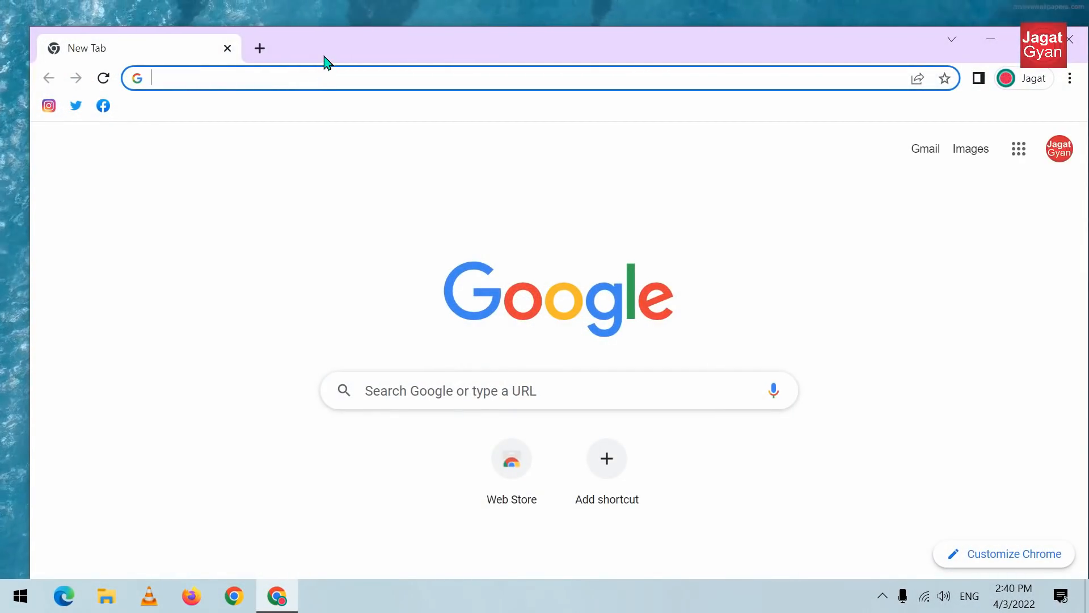
pyautogui.click(320, 78)
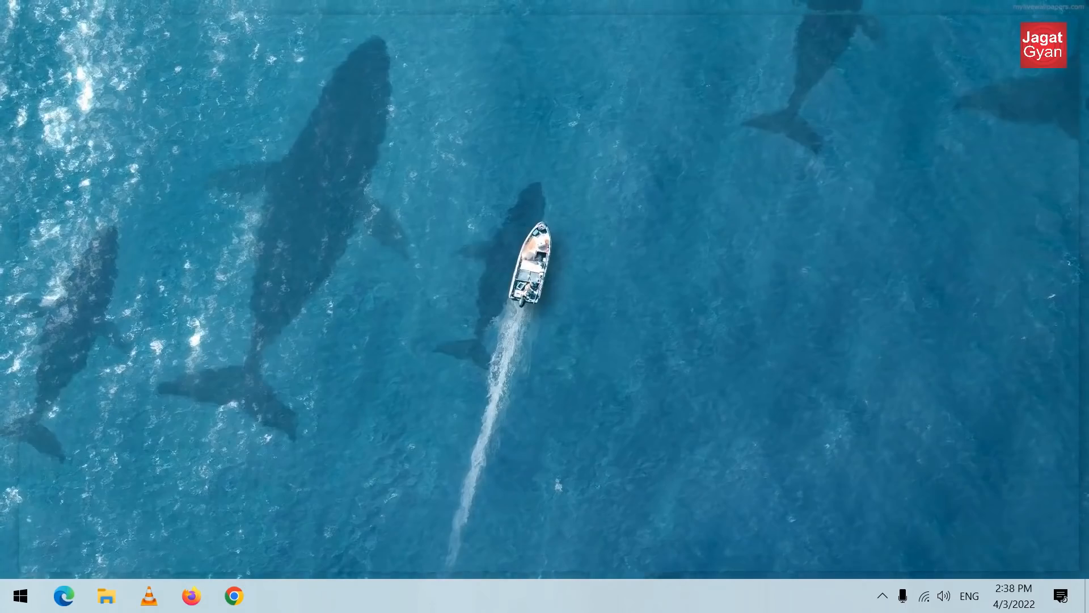
pyautogui.click(234, 596)
pyautogui.write('safety check')
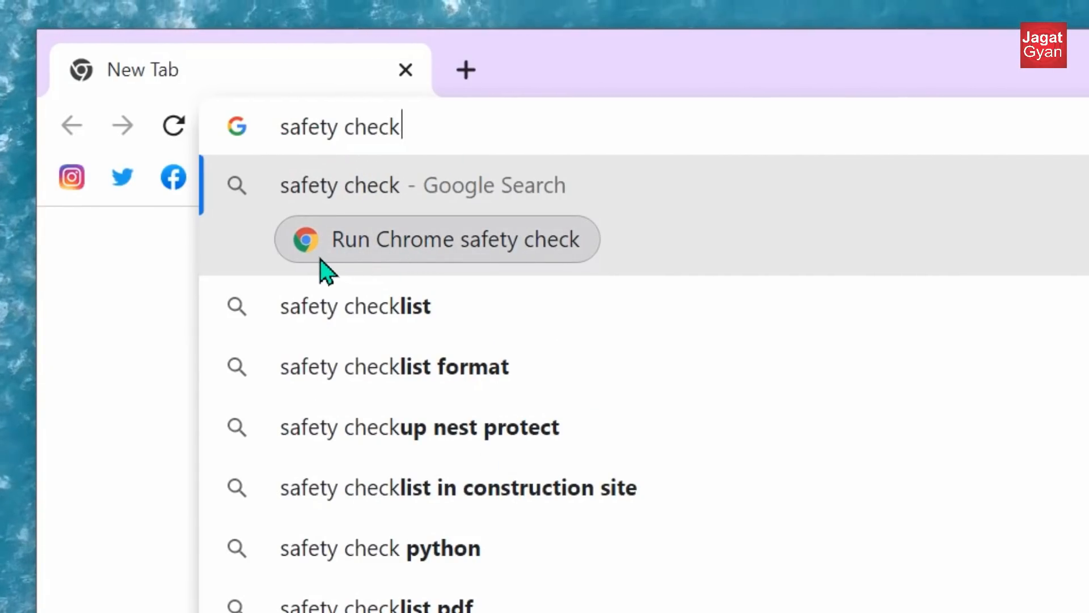
pyautogui.click(406, 261)
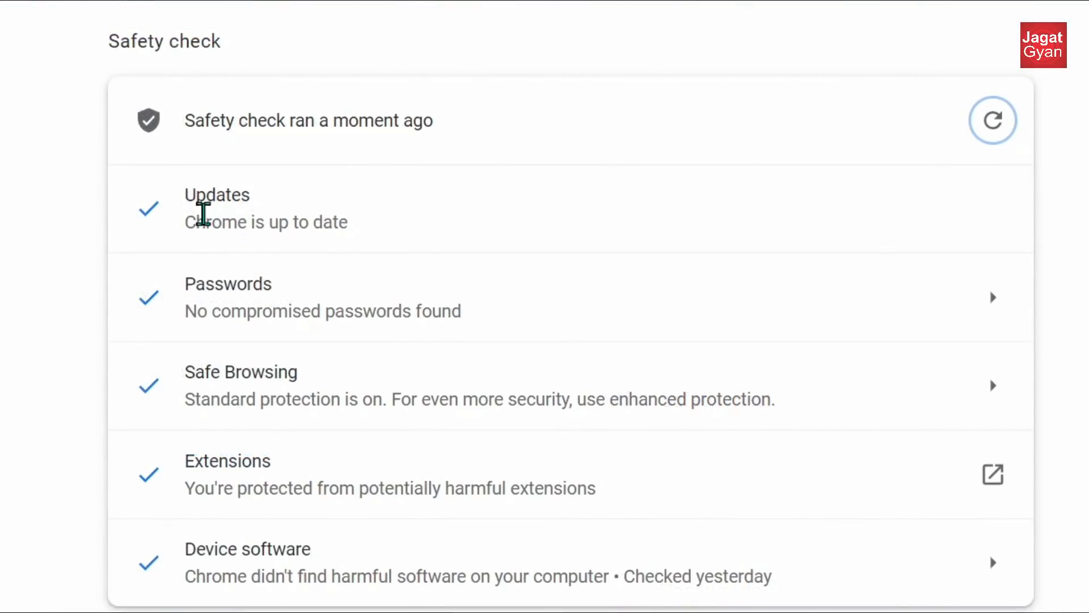
# Highlight the Updates result of the safety check, view the Passwords check details, and return to the safety check
pyautogui.moveTo(187, 202); pyautogui.dragTo(246, 203)
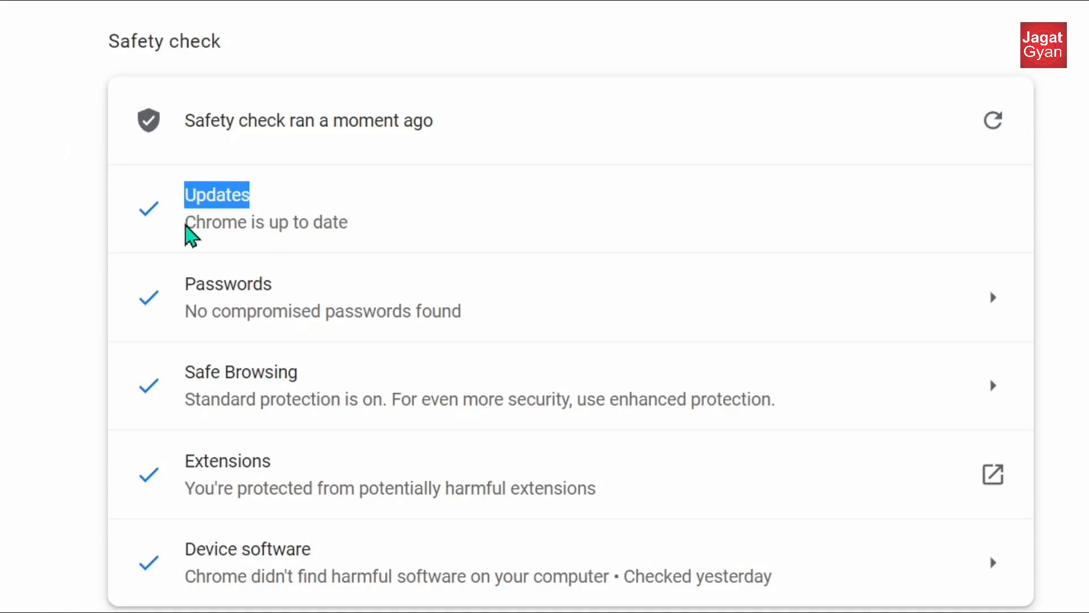
pyautogui.moveTo(188, 230); pyautogui.dragTo(354, 248)
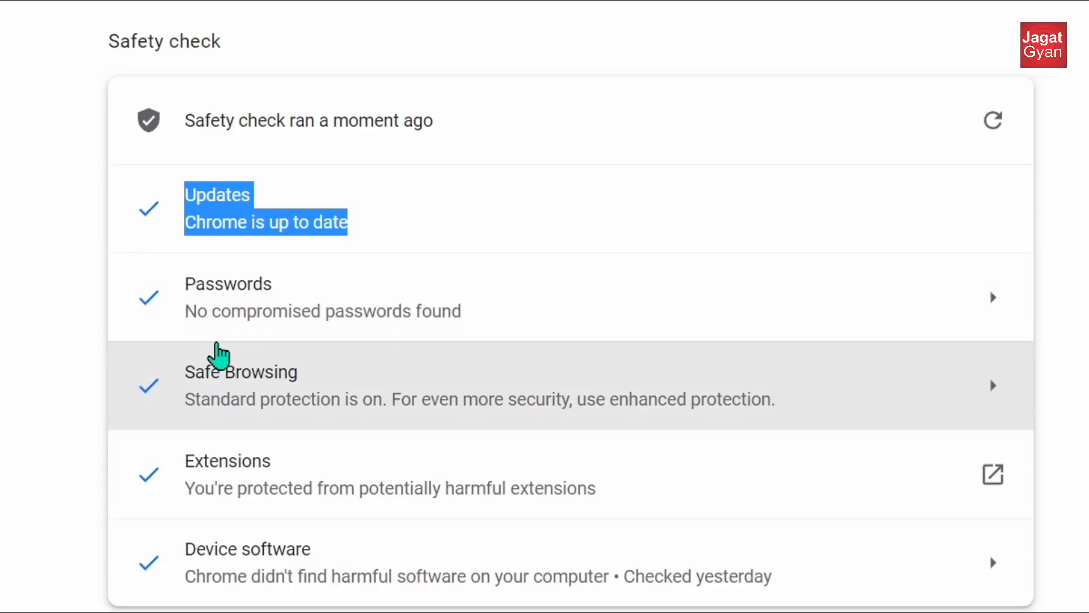
pyautogui.click(969, 324)
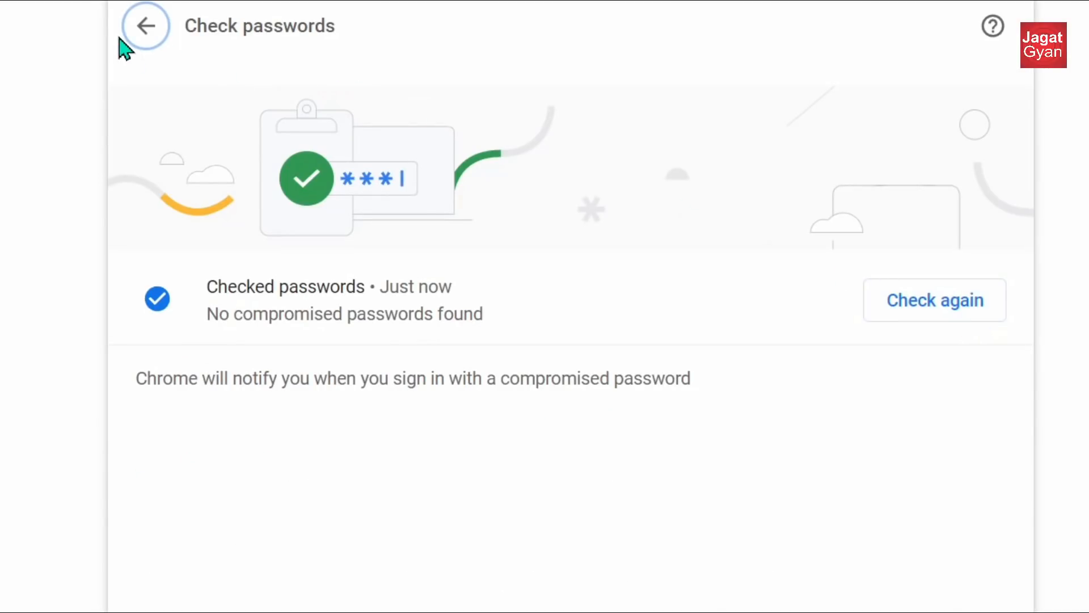
pyautogui.click(128, 40)
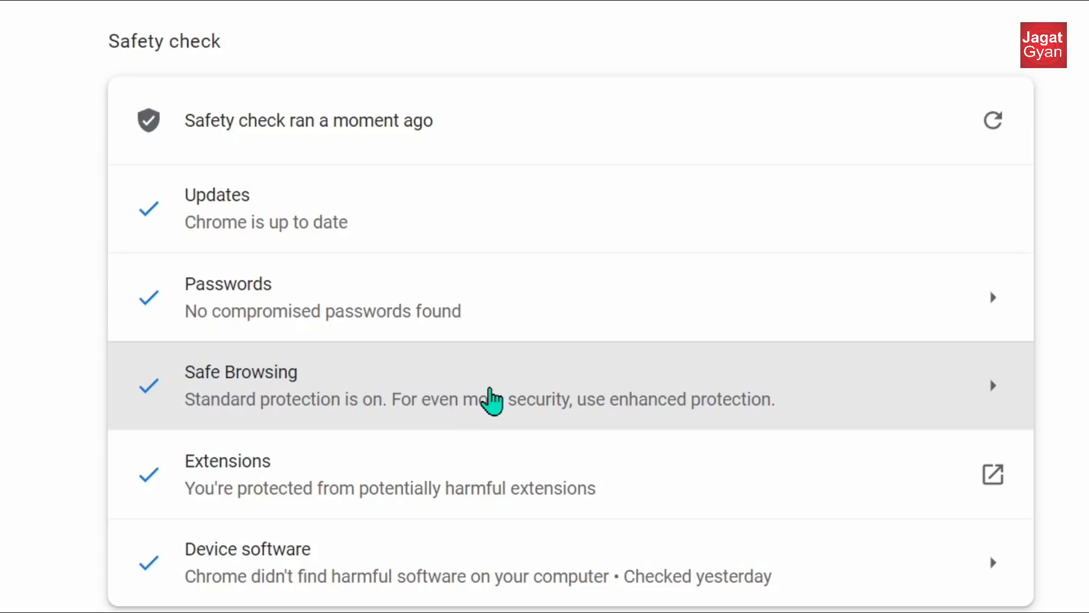
# Set Safe Browsing to Enhanced protection from the safety check, review the remaining security options, and return to the results
pyautogui.click(491, 401)
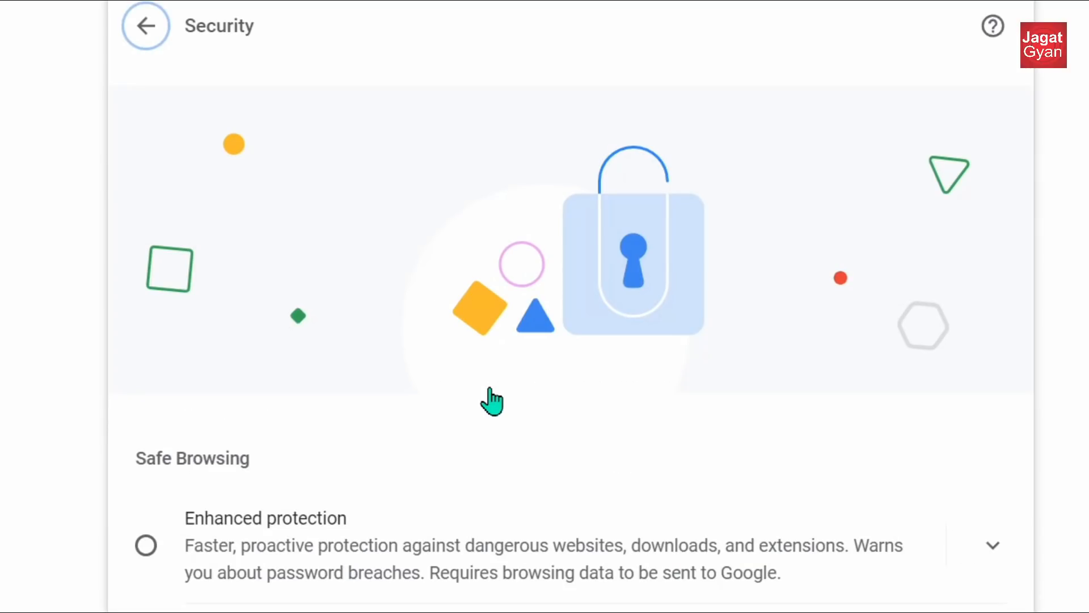
pyautogui.scroll(-2, 486, 398)
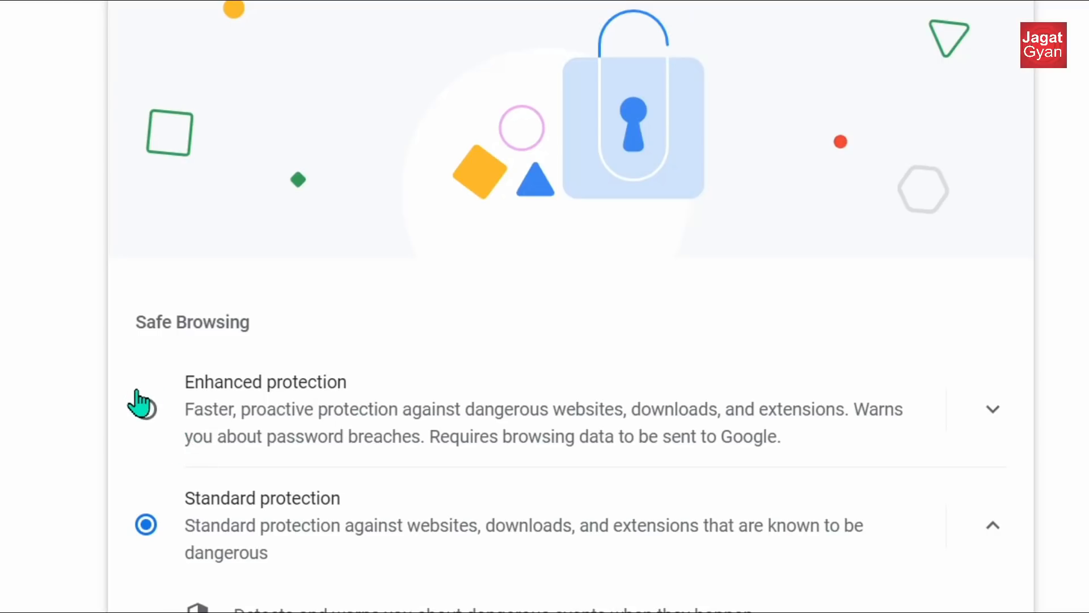
pyautogui.scroll(-2, 182, 375)
pyautogui.click(184, 294)
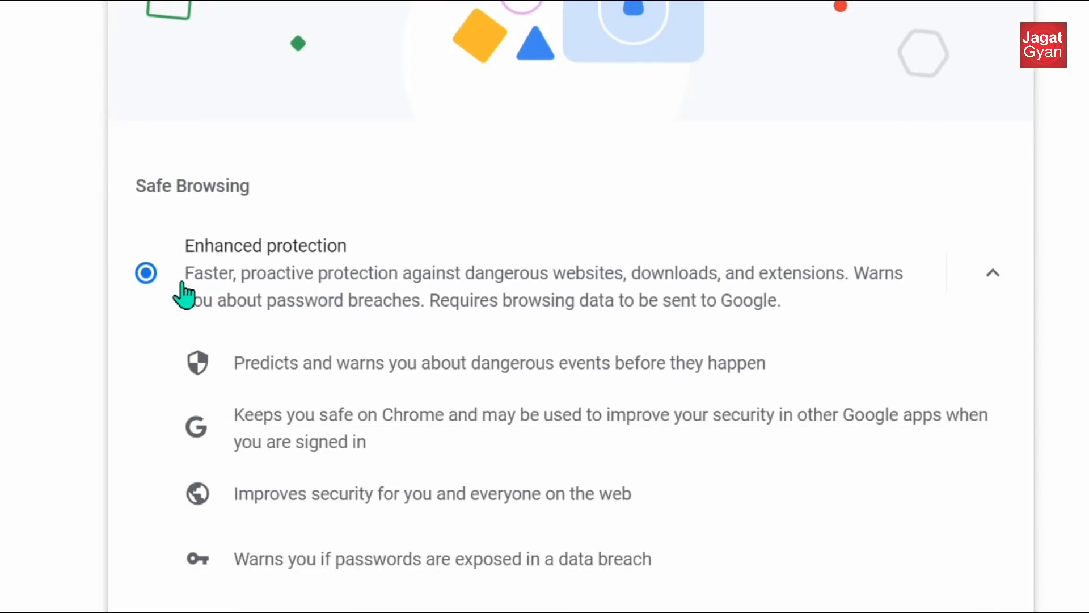
pyautogui.scroll(-6, 193, 298)
pyautogui.scroll(-10, 218, 269)
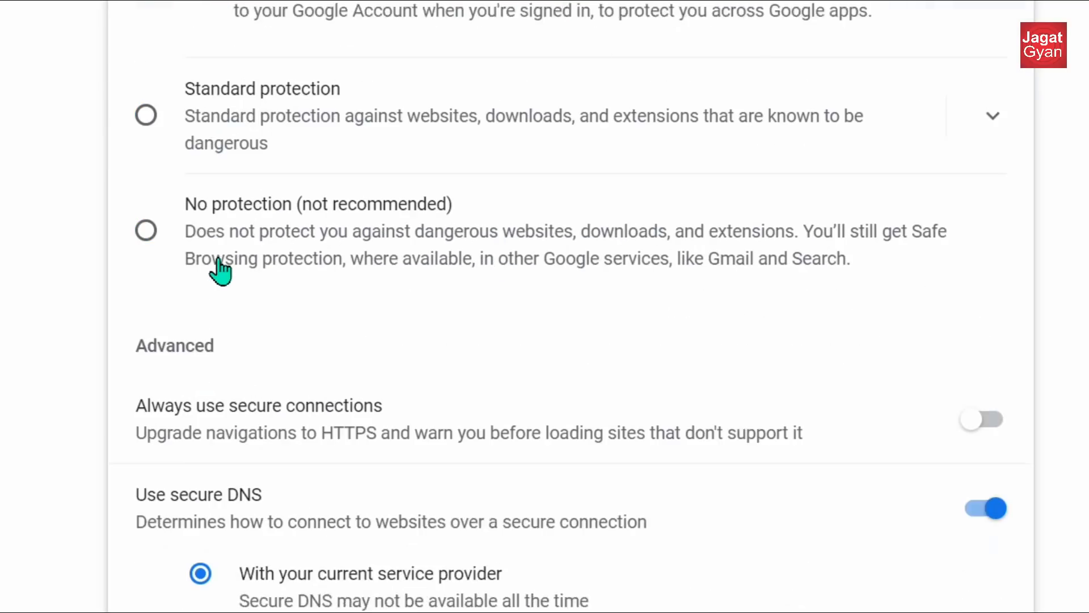
pyautogui.scroll(16, 318, 307)
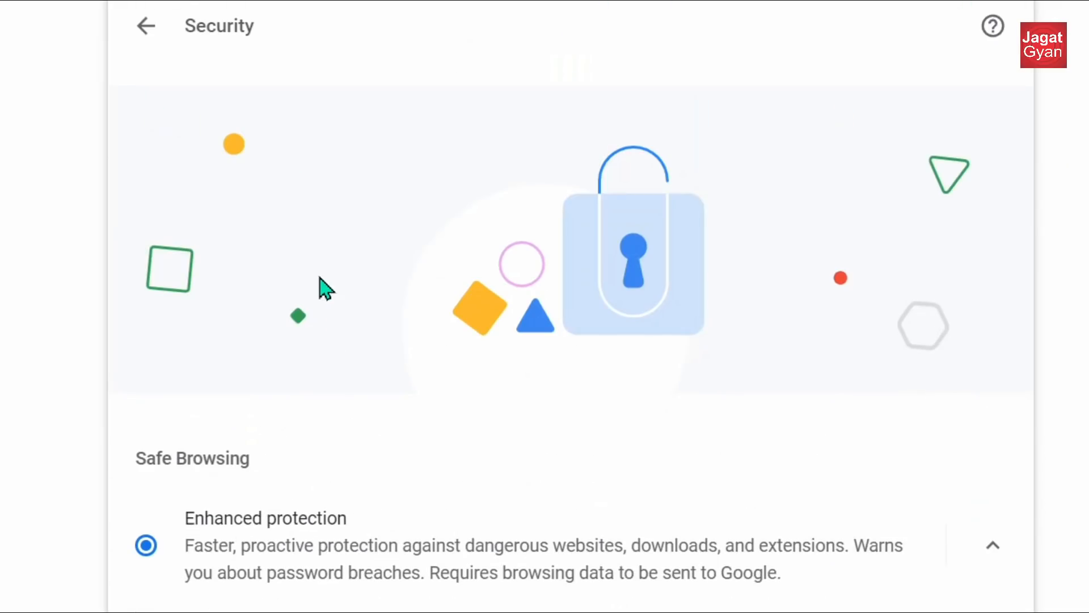
pyautogui.click(147, 26)
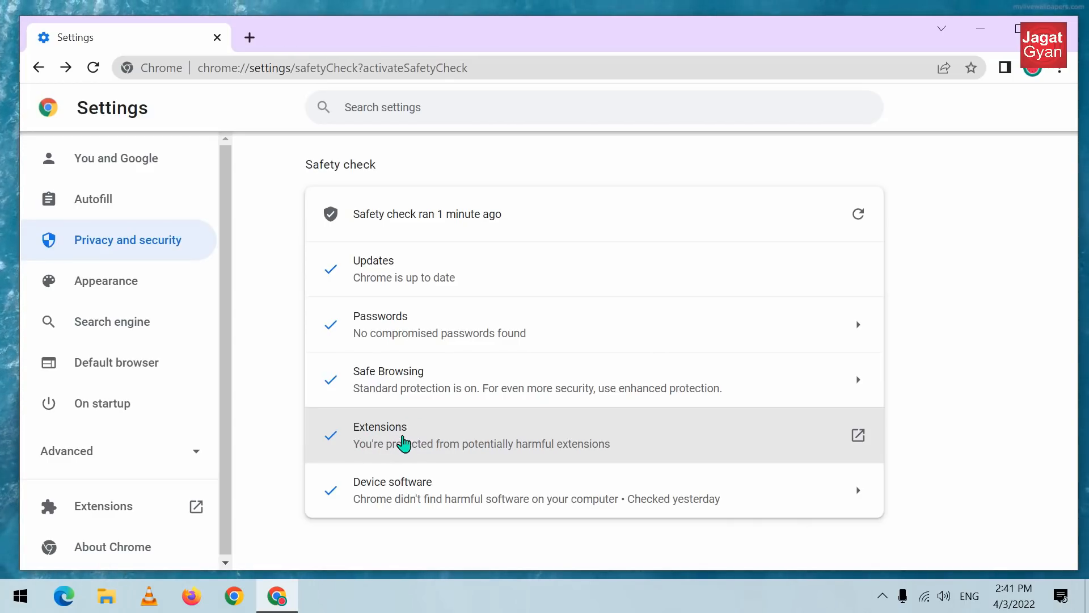
# View the Extensions page from the safety check, close its tab, and close the browser window
pyautogui.click(407, 444)
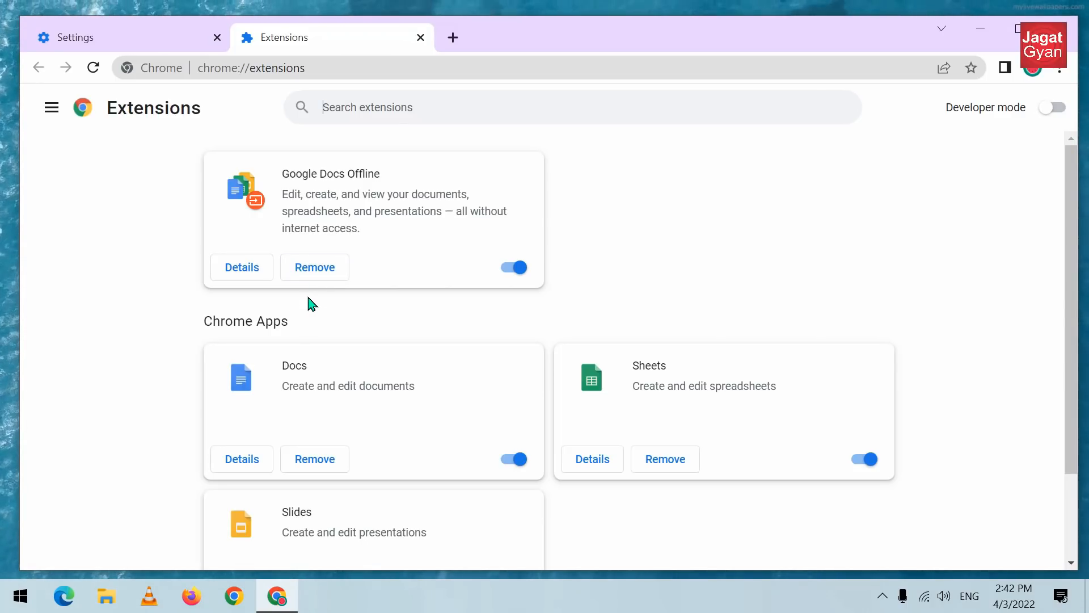
pyautogui.click(420, 38)
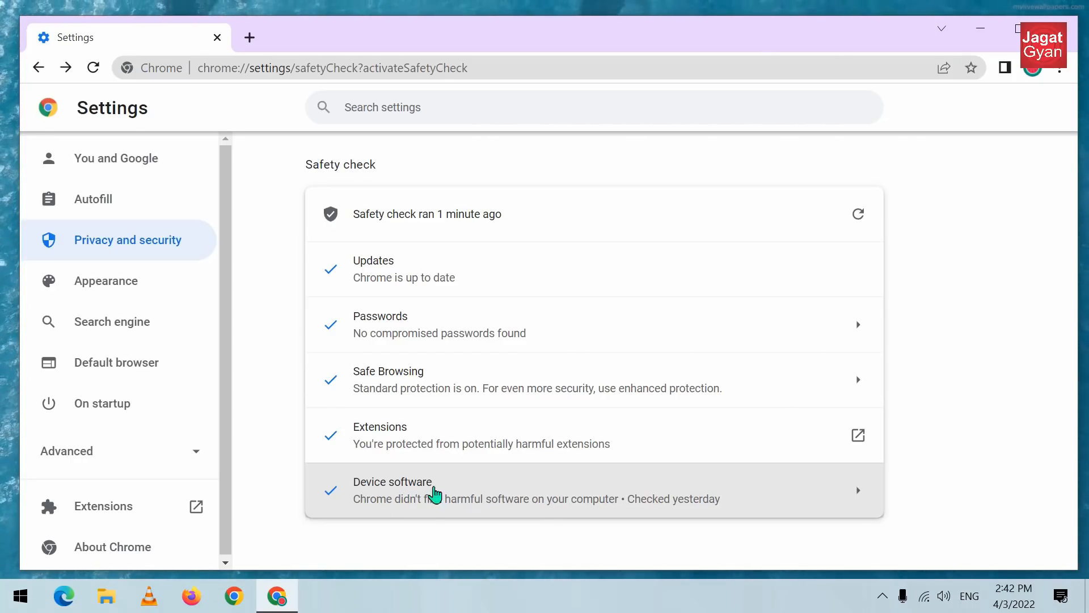
pyautogui.press('super')
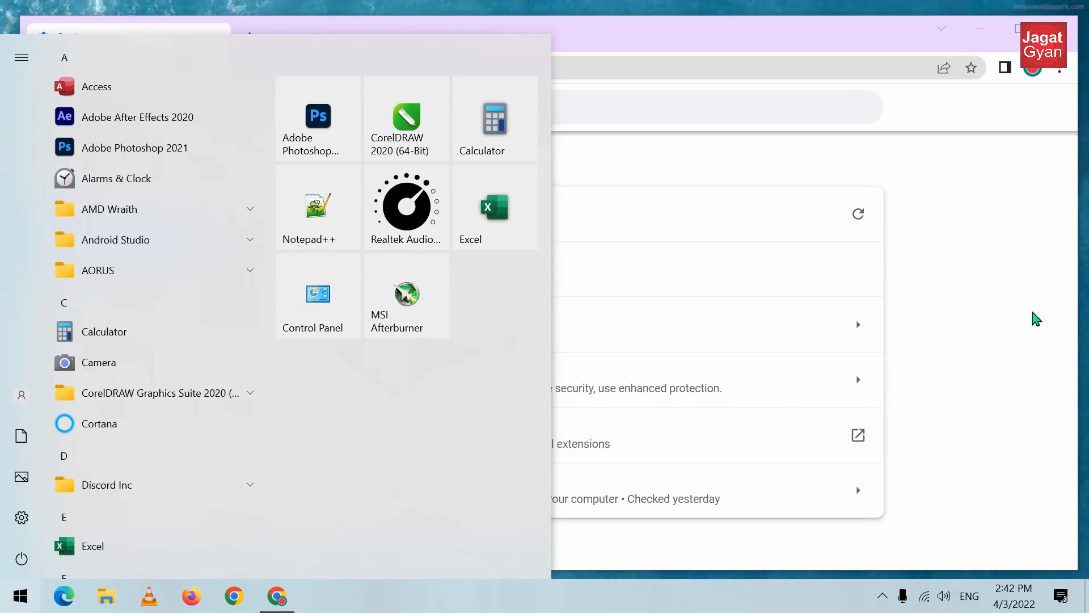
pyautogui.click(1032, 317)
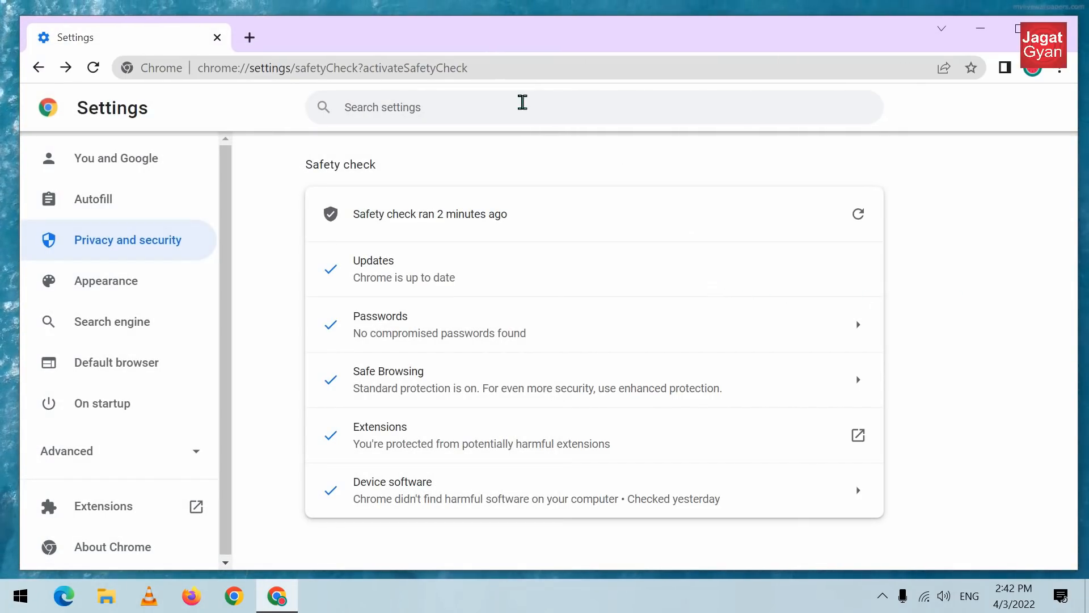
pyautogui.click(1070, 36)
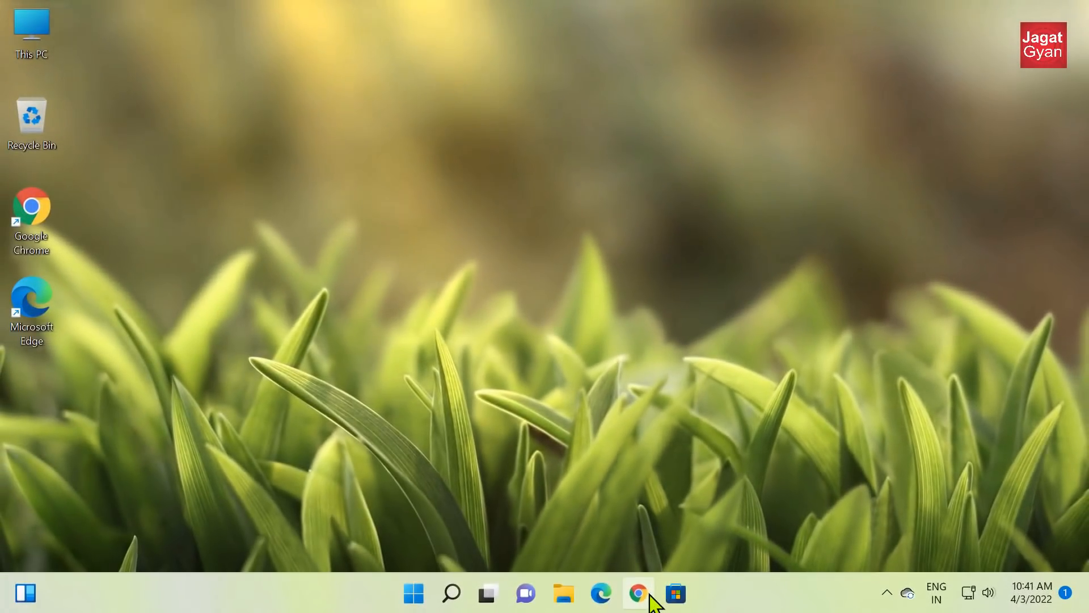
# Launch Chrome on the Windows 11 desktop, restore its window from maximized, and widen it
pyautogui.click(650, 596)
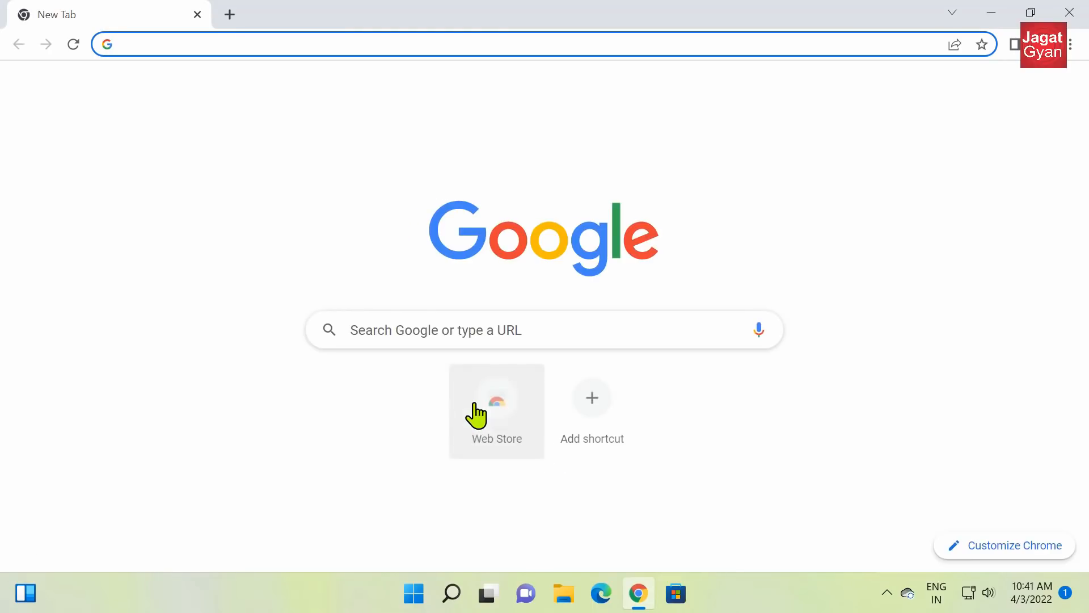
pyautogui.doubleClick(443, 24)
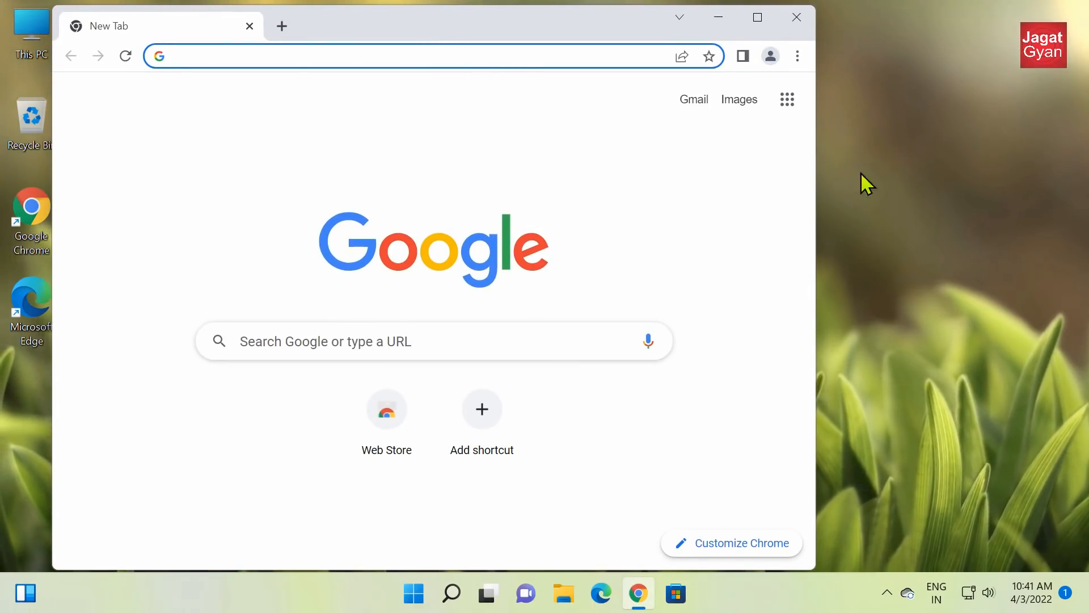
pyautogui.moveTo(818, 180); pyautogui.dragTo(1000, 205)
# Show the About Google Chrome page to start the browser update, and enlarge the page three zoom levels
pyautogui.click(983, 60)
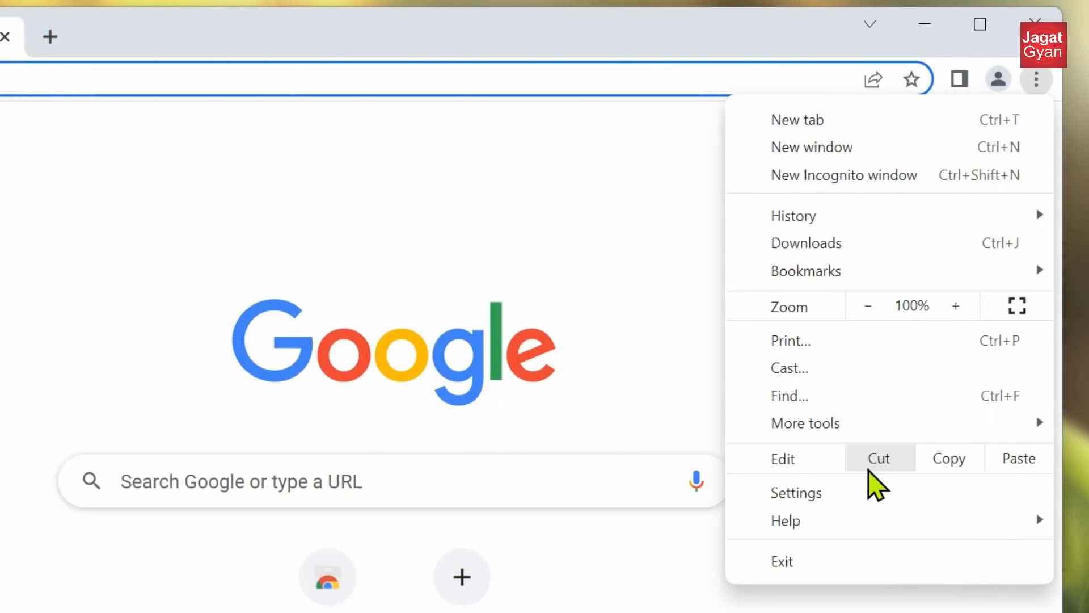
pyautogui.moveTo(848, 522)
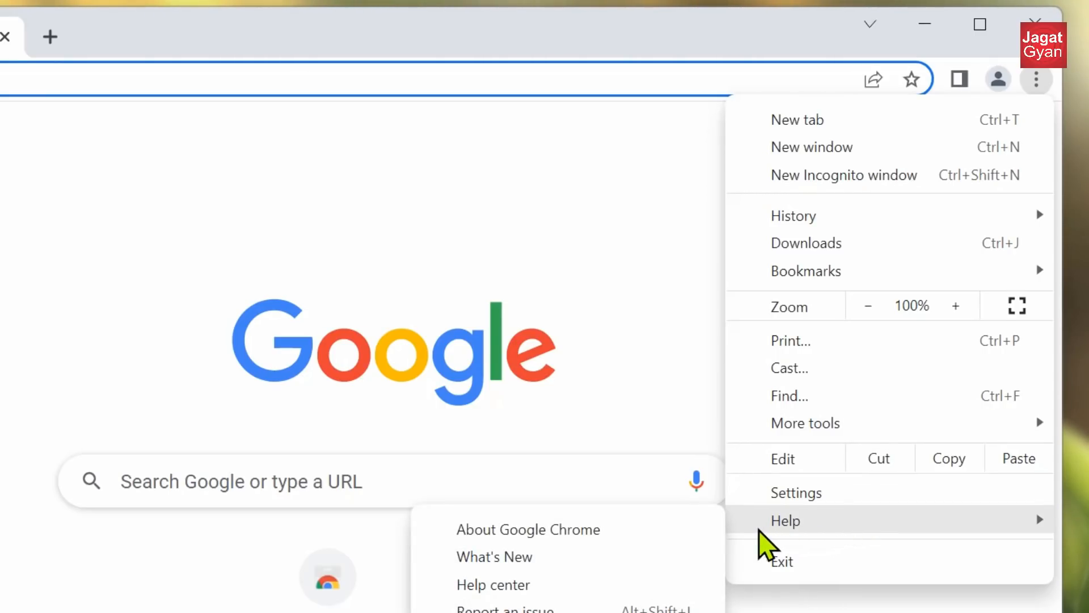
pyautogui.click(512, 536)
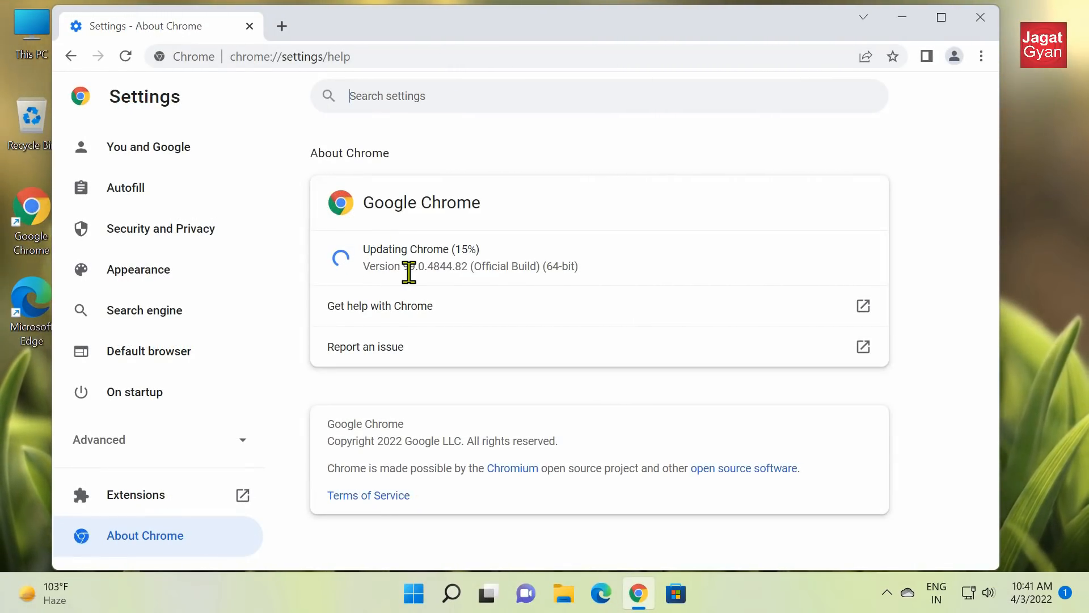
pyautogui.hotkey('ctrl', '+')
pyautogui.hotkey('ctrl', '+')
pyautogui.hotkey('ctrl', '+')
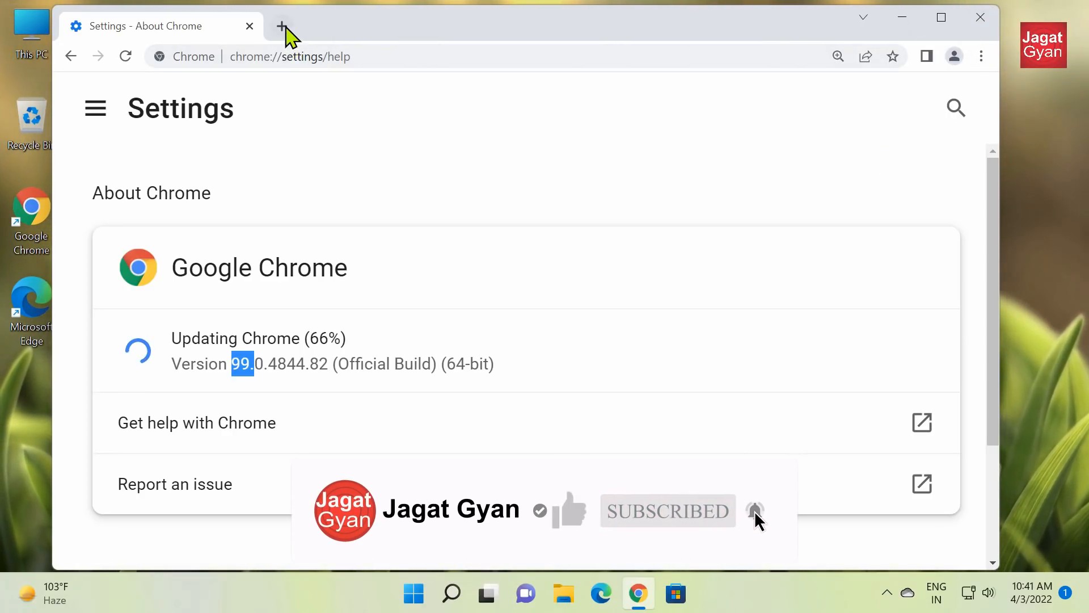
# Open a new tab beside the About Chrome page and minimize the browser window
pyautogui.click(282, 26)
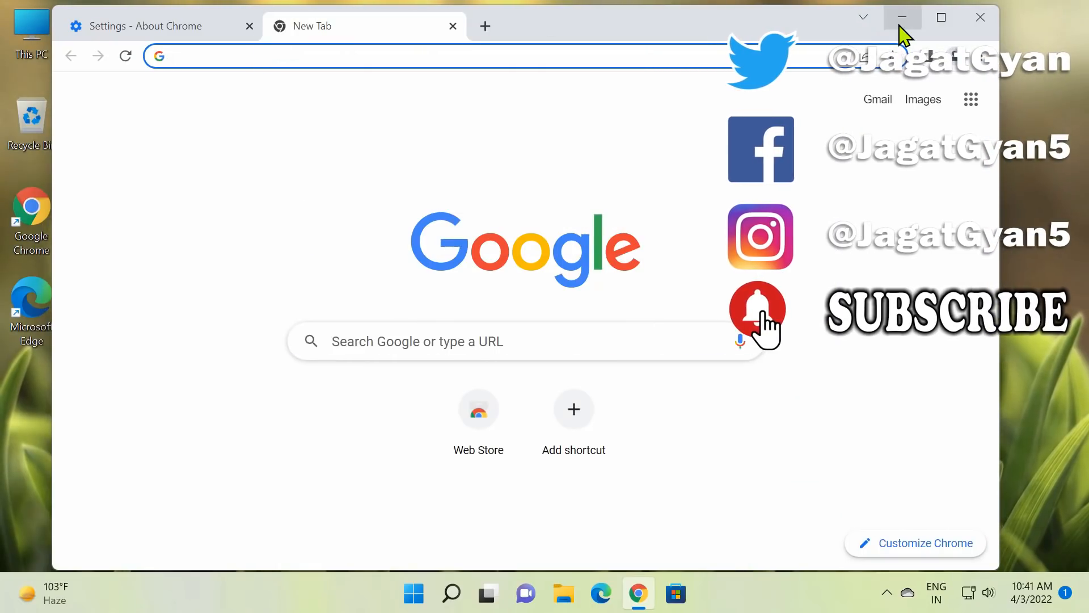
pyautogui.click(899, 25)
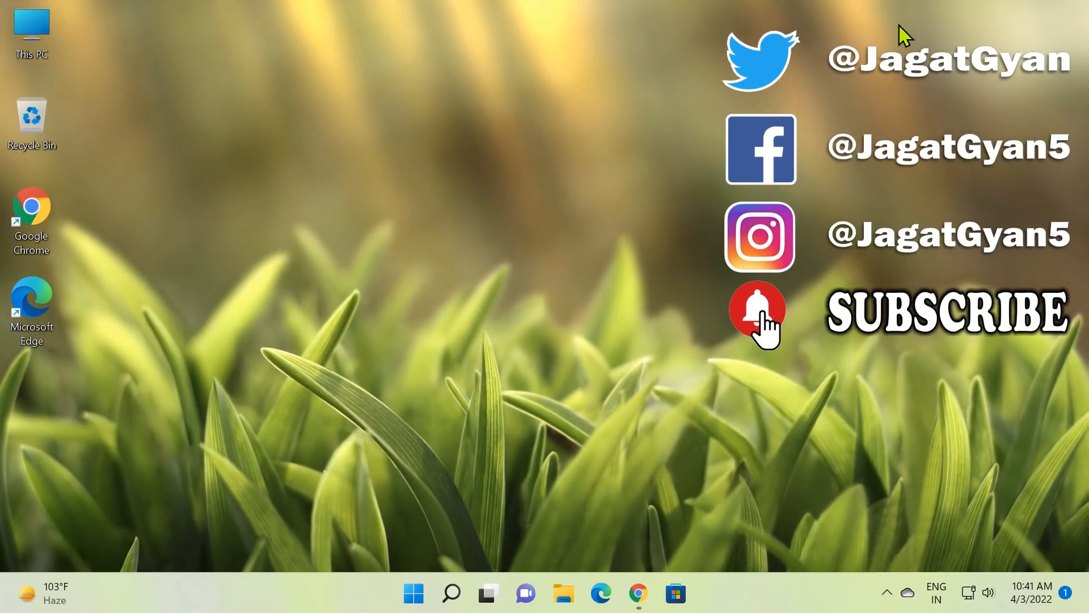